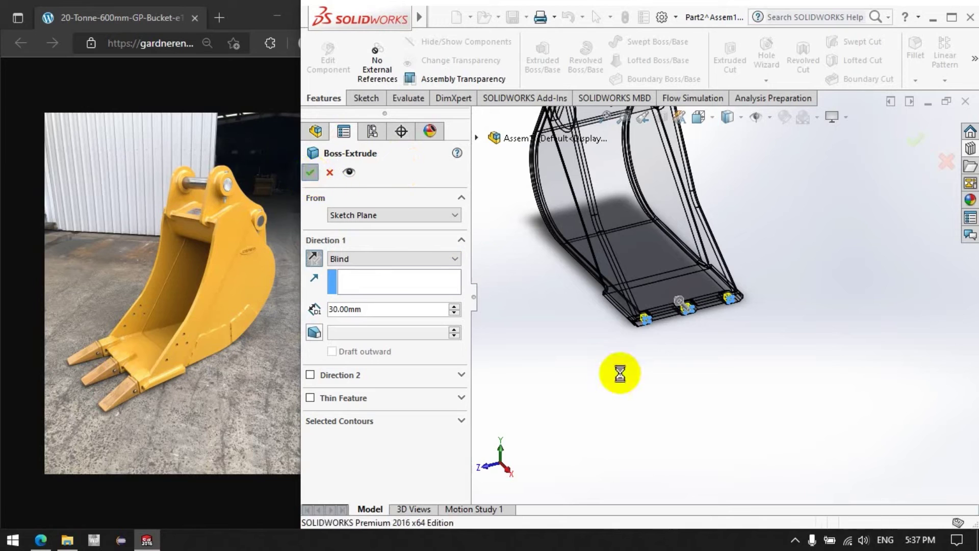
# Start a new sketch, Sketch2, on the face of a tooth block.
pyautogui.scroll(-5, 638, 327)
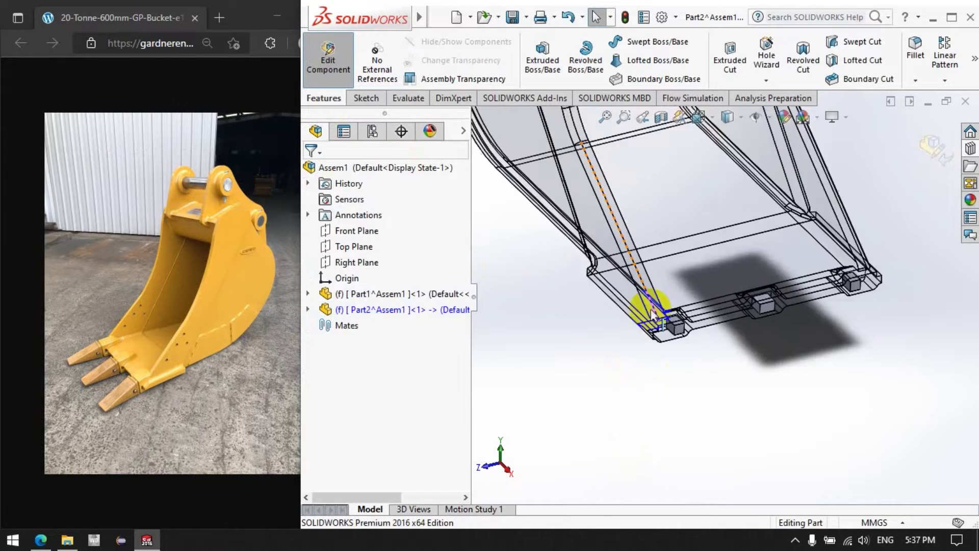
pyautogui.scroll(-5, 637, 301)
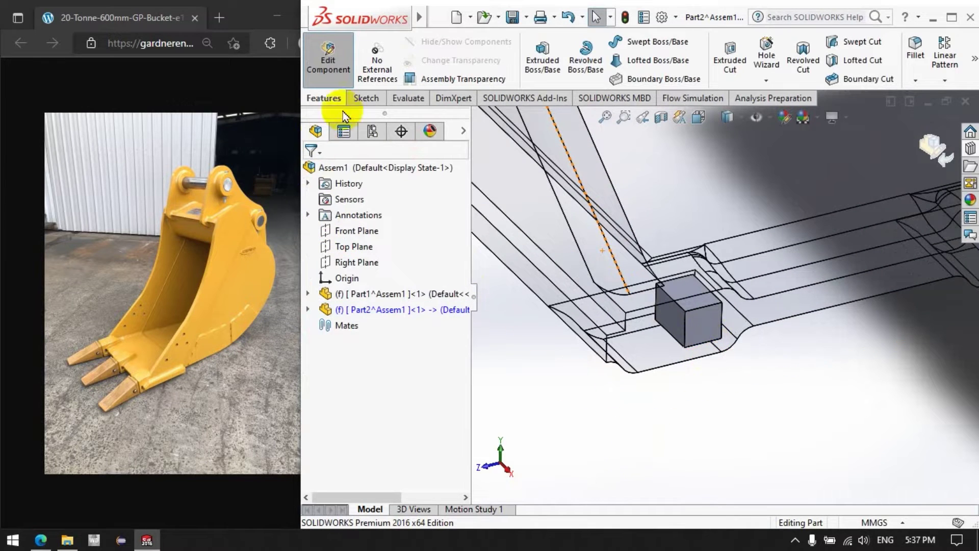
pyautogui.click(371, 98)
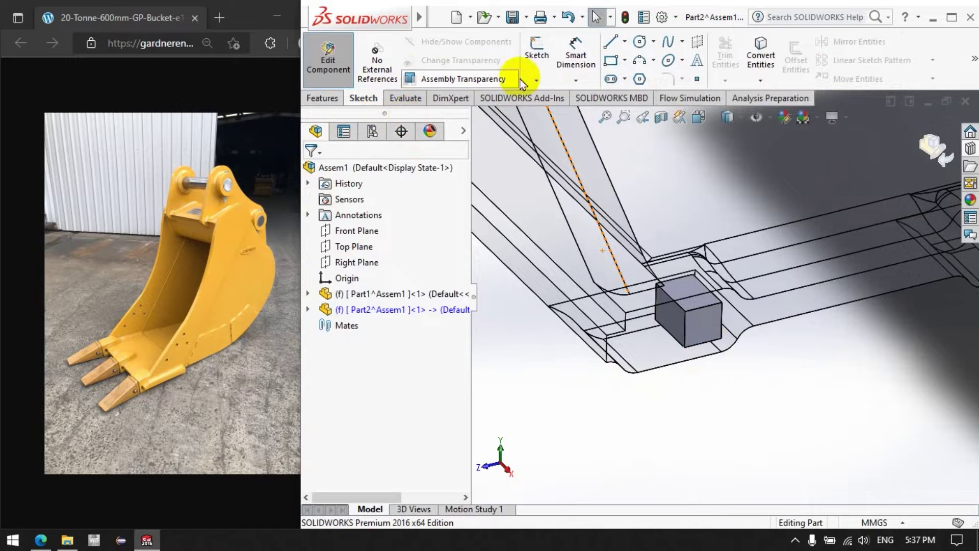
pyautogui.click(702, 337)
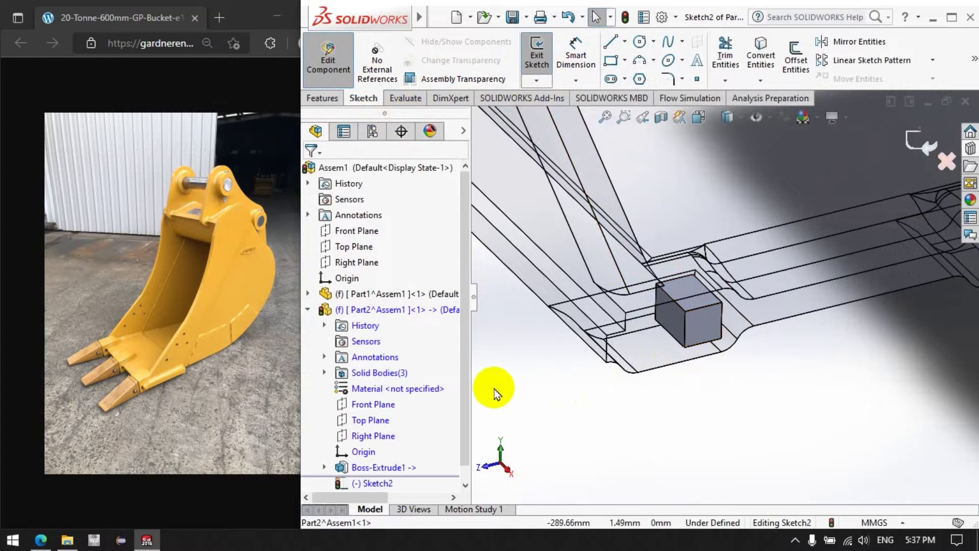
# Orient the view Normal To Sketch2.
pyautogui.rightClick(384, 483)
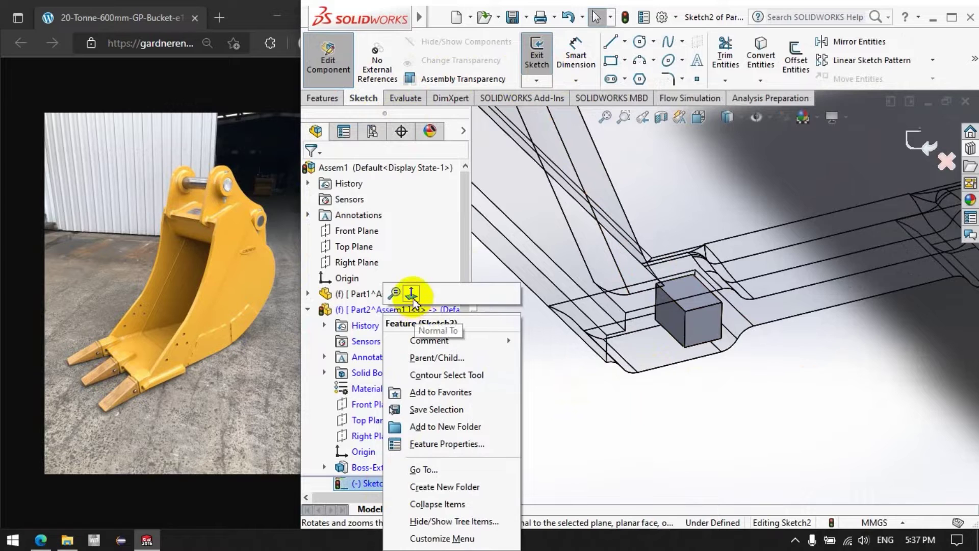
pyautogui.click(415, 296)
pyautogui.scroll(-2, 656, 441)
pyautogui.scroll(-2, 719, 339)
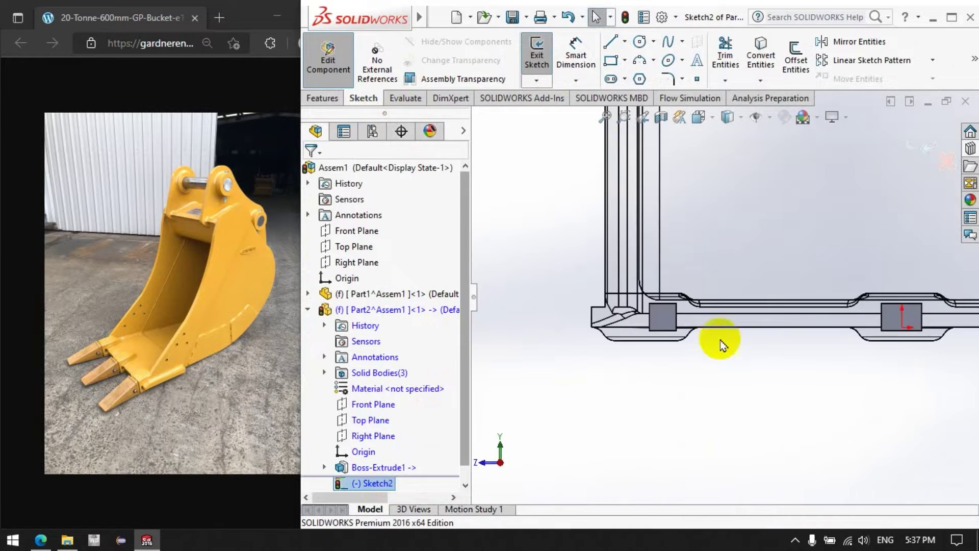
pyautogui.scroll(-2, 722, 343)
# Draw a corner rectangle around the left grey block on the lower frame.
pyautogui.click(613, 61)
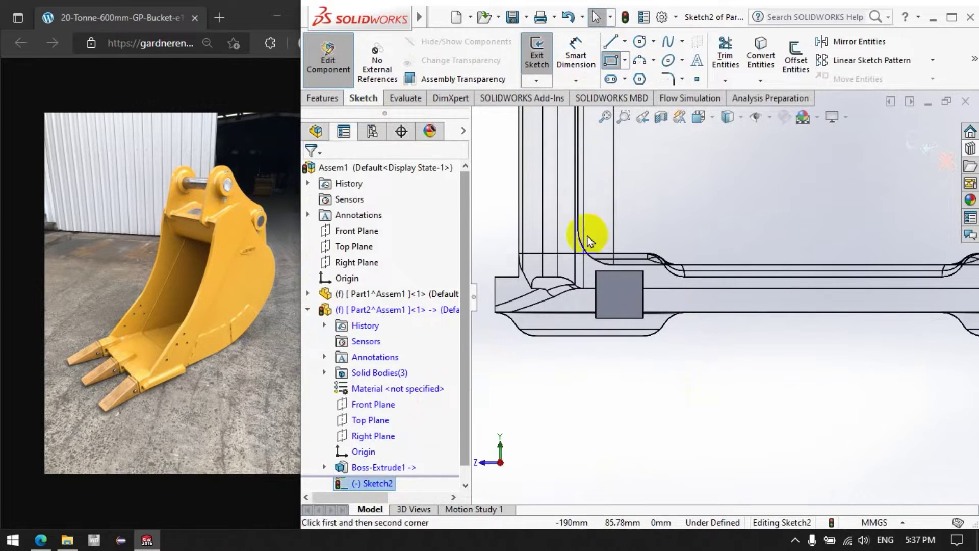
pyautogui.moveTo(578, 263); pyautogui.dragTo(663, 340)
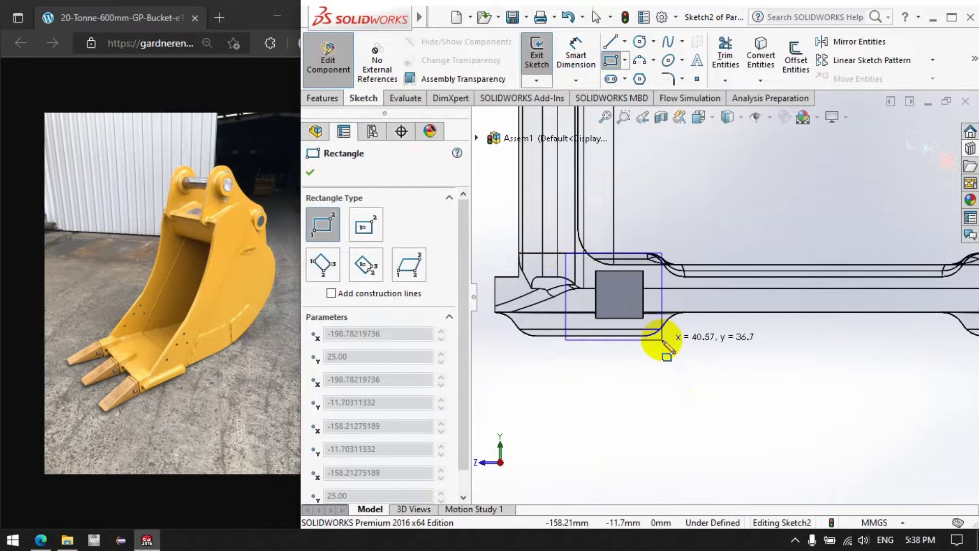
pyautogui.click(663, 340)
pyautogui.scroll(3, 739, 349)
pyautogui.scroll(2, 809, 354)
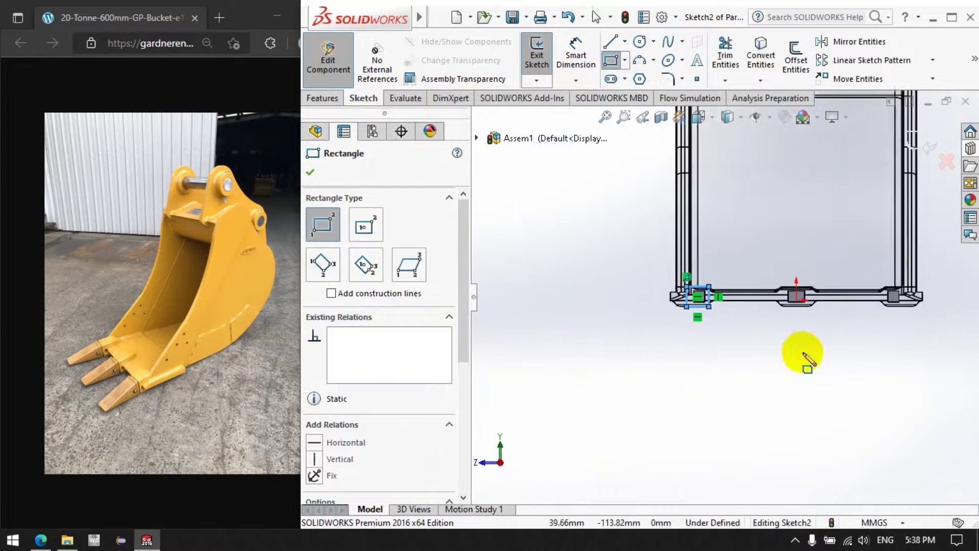
pyautogui.scroll(2, 856, 326)
pyautogui.scroll(-1, 878, 305)
pyautogui.scroll(-3, 826, 285)
pyautogui.scroll(-2, 814, 313)
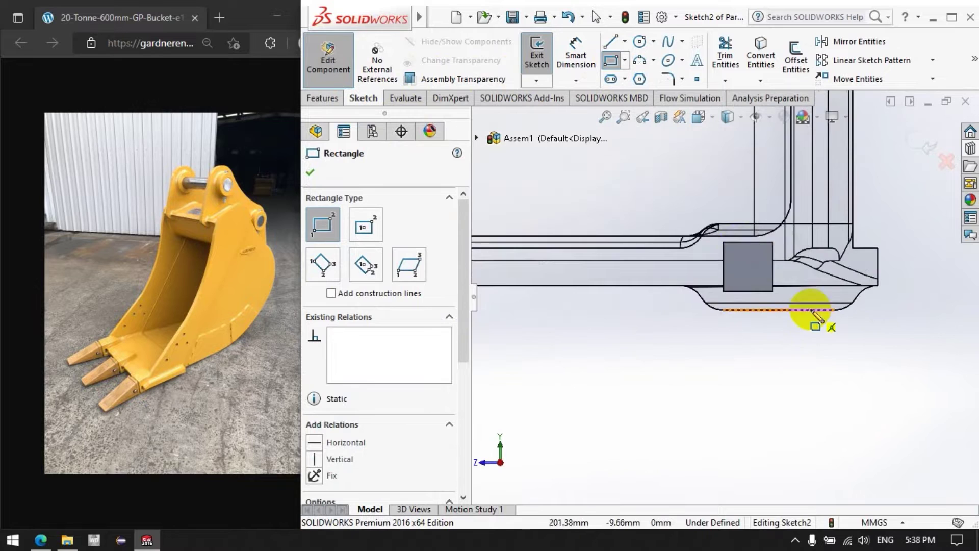
pyautogui.scroll(3, 726, 293)
pyautogui.scroll(-2, 761, 270)
pyautogui.scroll(-1, 740, 278)
pyautogui.scroll(2, 765, 316)
pyautogui.scroll(2, 798, 339)
pyautogui.scroll(-2, 663, 339)
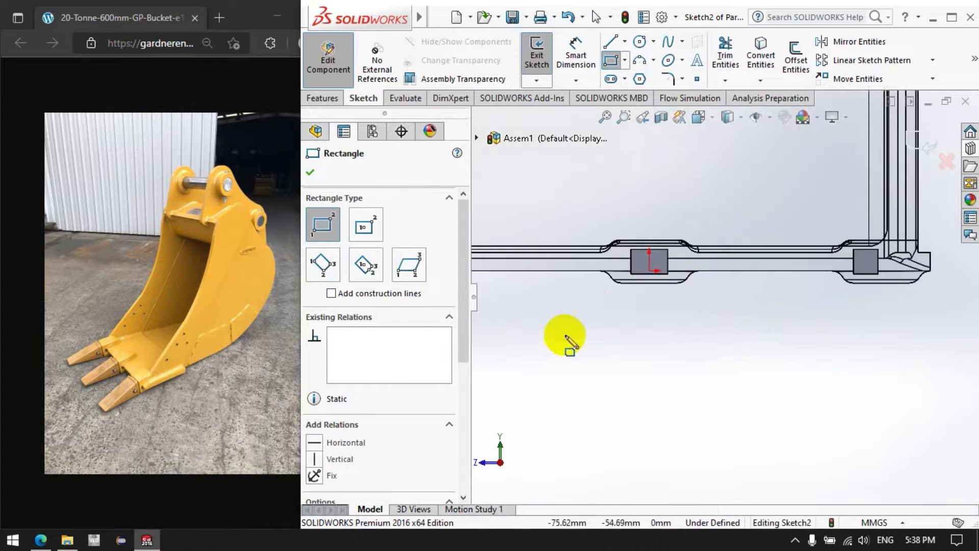
pyautogui.scroll(-3, 587, 306)
# Draw corner rectangles around the middle and right grey blocks.
pyautogui.click(684, 140)
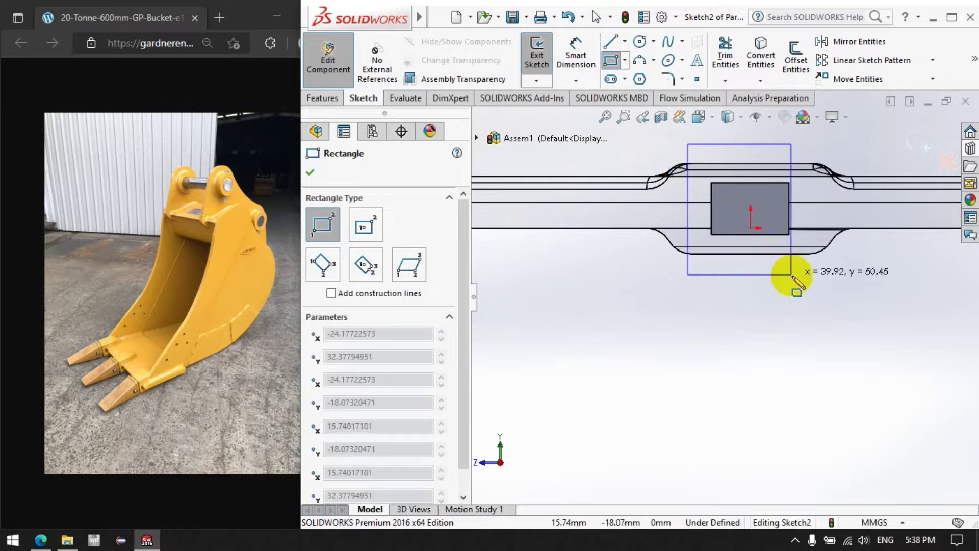
pyautogui.click(805, 285)
pyautogui.scroll(2, 767, 313)
pyautogui.scroll(1, 795, 310)
pyautogui.scroll(-1, 826, 306)
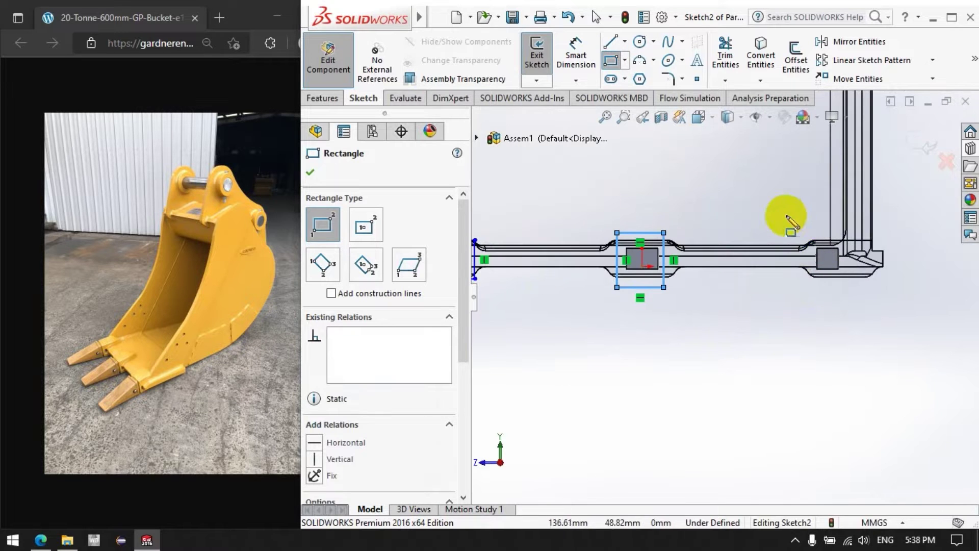
pyautogui.click(786, 215)
pyautogui.click(860, 299)
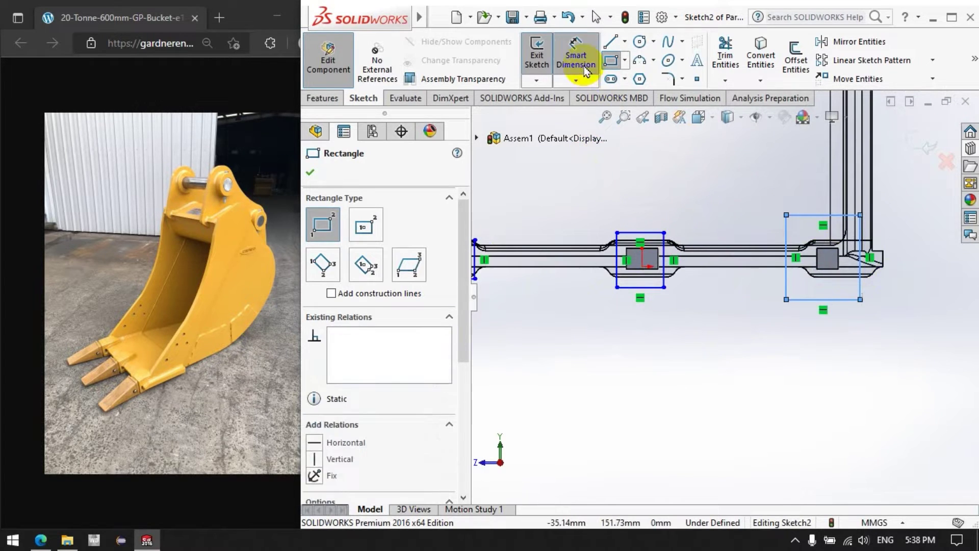
pyautogui.click(575, 54)
# Dimension the right rectangle 15 mm beyond the block on both left and right sides.
pyautogui.click(818, 274)
pyautogui.click(786, 260)
pyautogui.click(820, 367)
pyautogui.write('15')
pyautogui.press('Return')
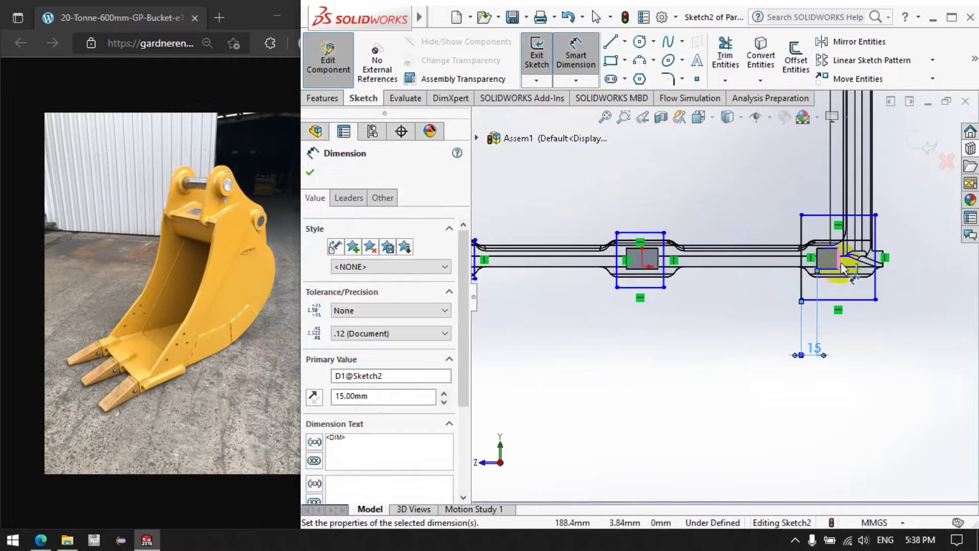
pyautogui.click(860, 285)
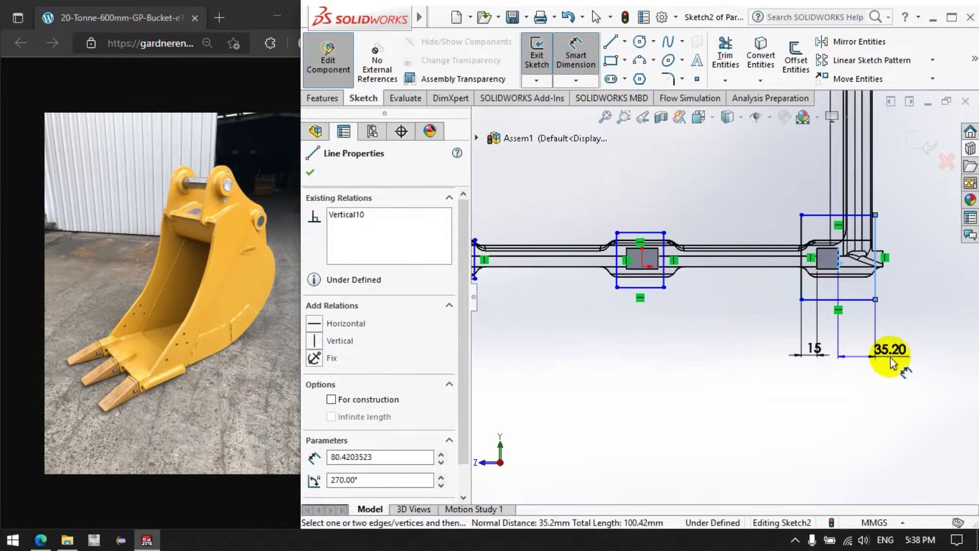
pyautogui.click(901, 365)
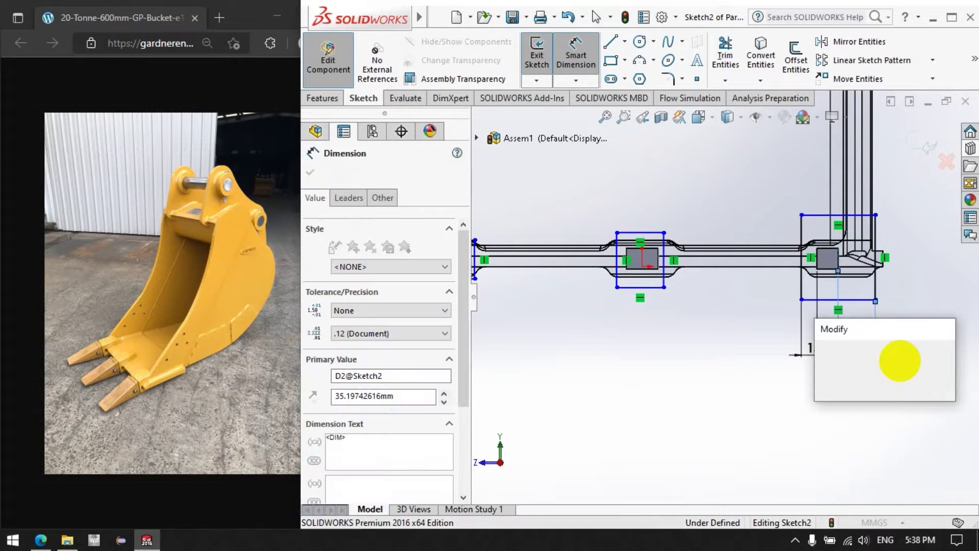
pyautogui.click(830, 253)
pyautogui.write('15')
pyautogui.press('Return')
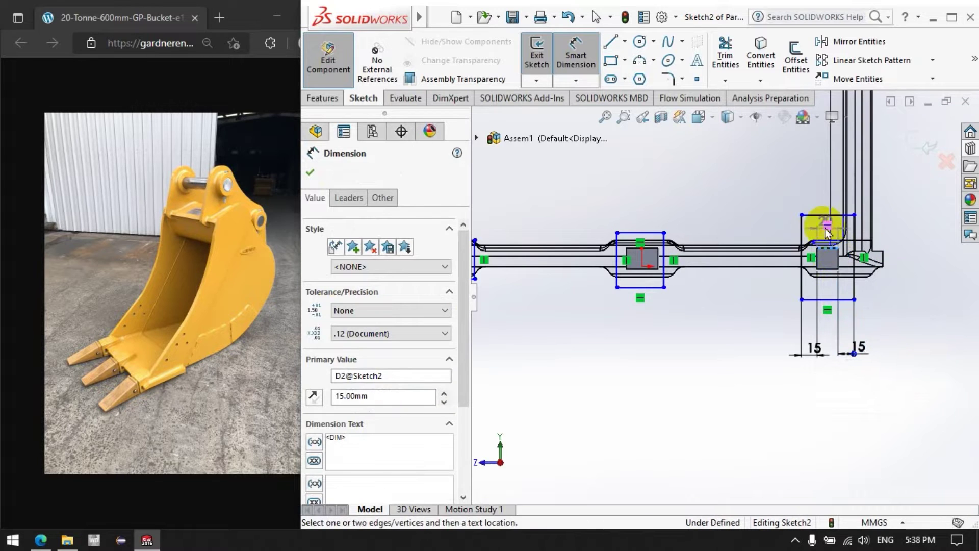
# Add vertical offset dimensions of 10 mm and 5 mm to the right rectangle.
pyautogui.click(963, 253)
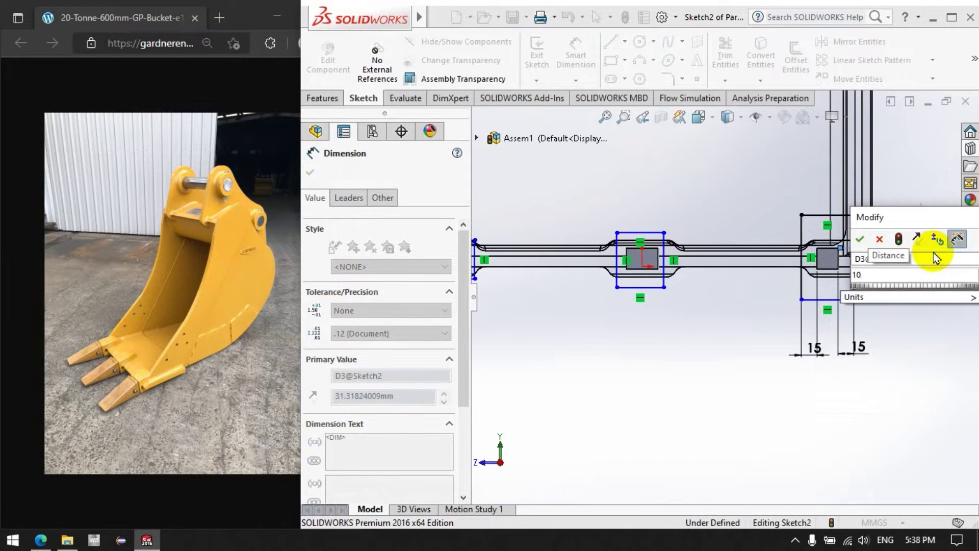
pyautogui.click(926, 258)
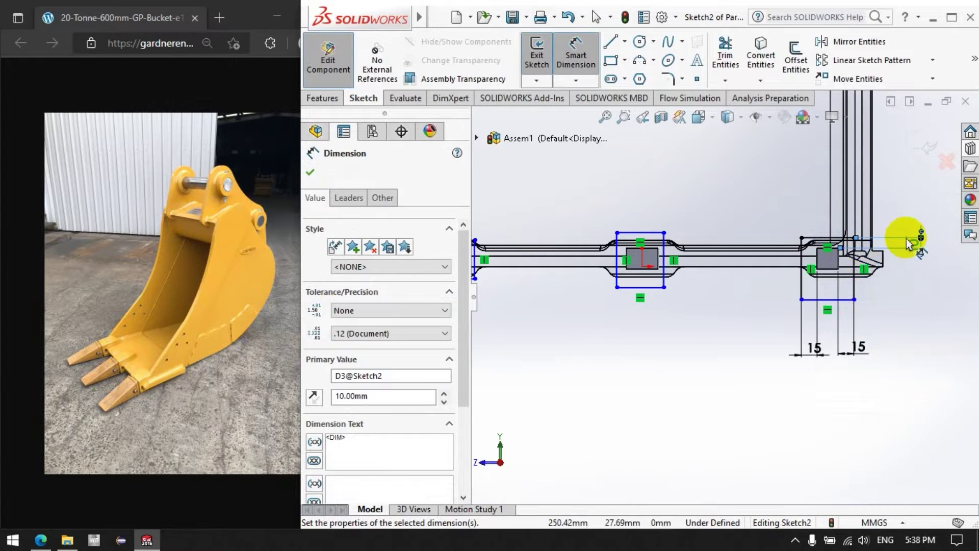
pyautogui.click(912, 247)
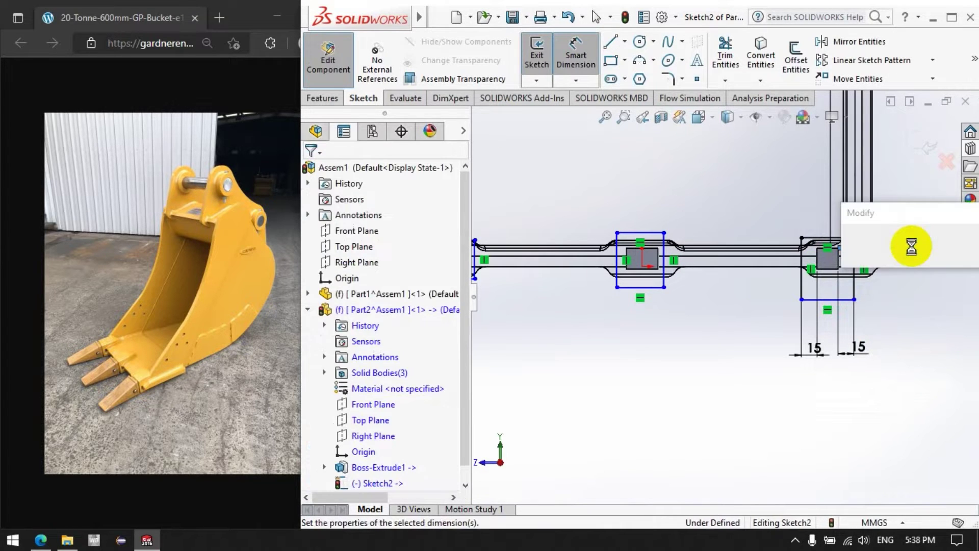
pyautogui.write('10')
pyautogui.click(890, 295)
pyautogui.click(830, 300)
pyautogui.click(829, 275)
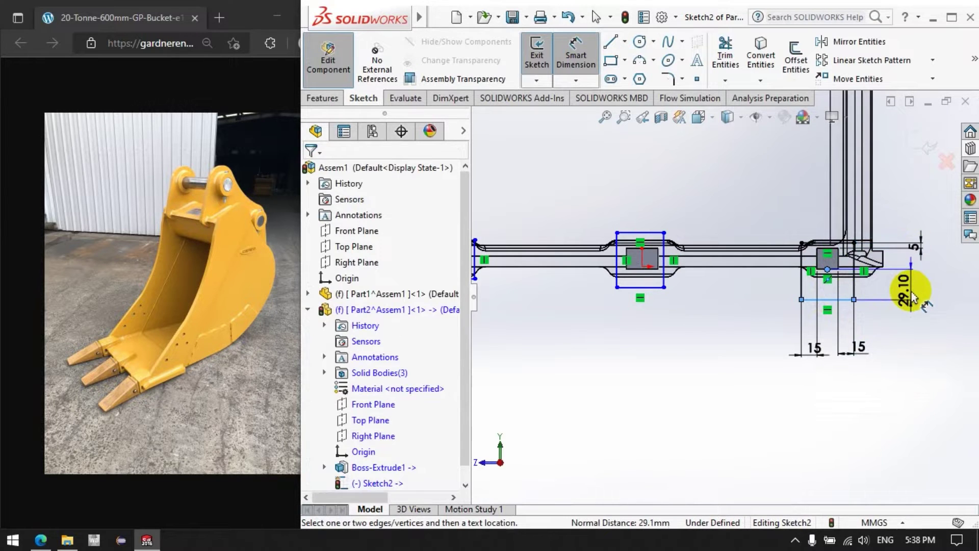
pyautogui.click(919, 292)
pyautogui.write('5')
pyautogui.press('Return')
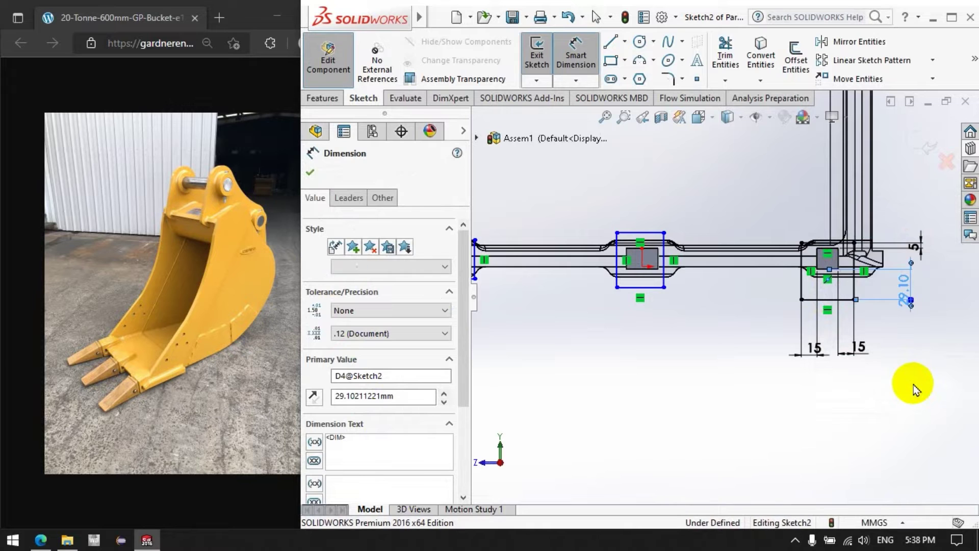
# Dimension the middle rectangle's top clearance and a 5 mm vertical offset.
pyautogui.scroll(-2, 878, 268)
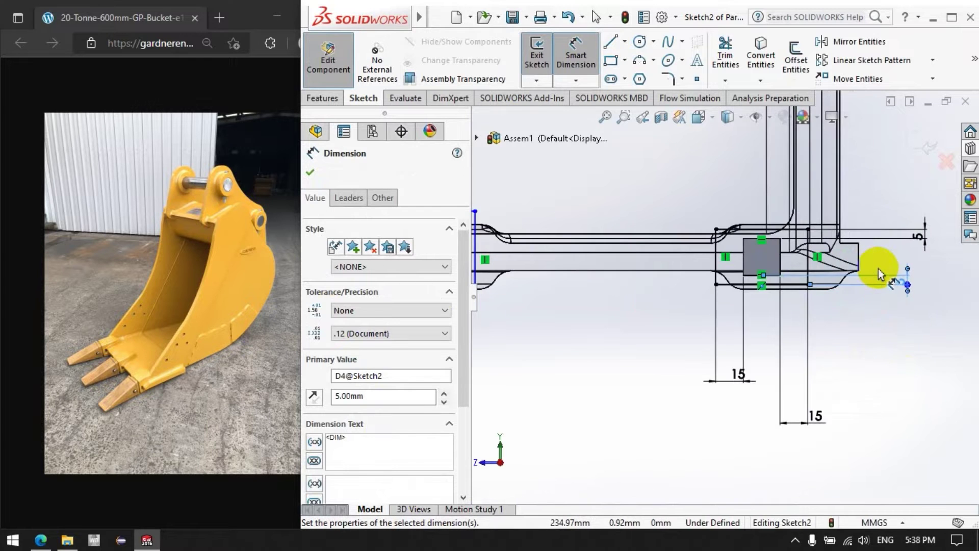
pyautogui.scroll(3, 878, 268)
pyautogui.scroll(2, 767, 290)
pyautogui.scroll(-2, 767, 291)
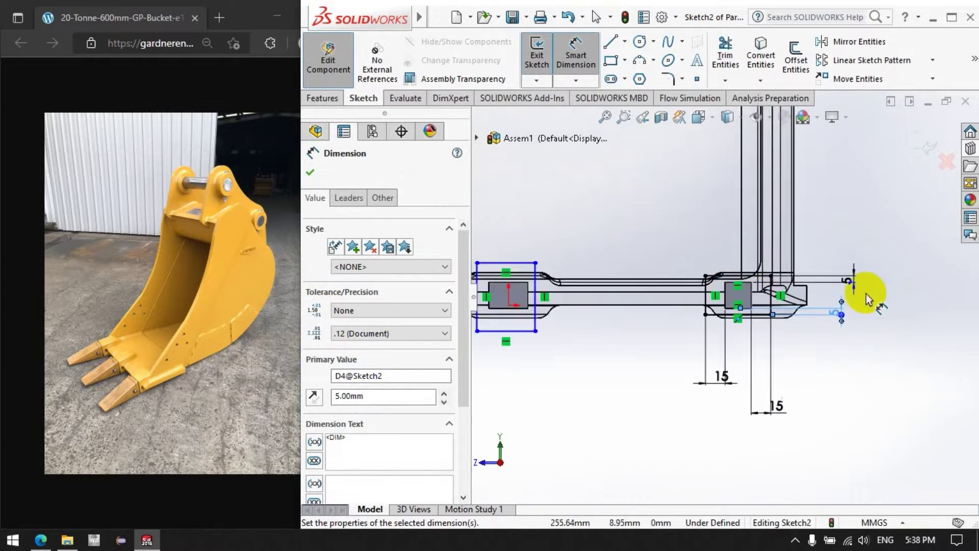
pyautogui.scroll(3, 865, 294)
pyautogui.scroll(-3, 648, 295)
pyautogui.scroll(-1, 648, 295)
pyautogui.scroll(-2, 658, 309)
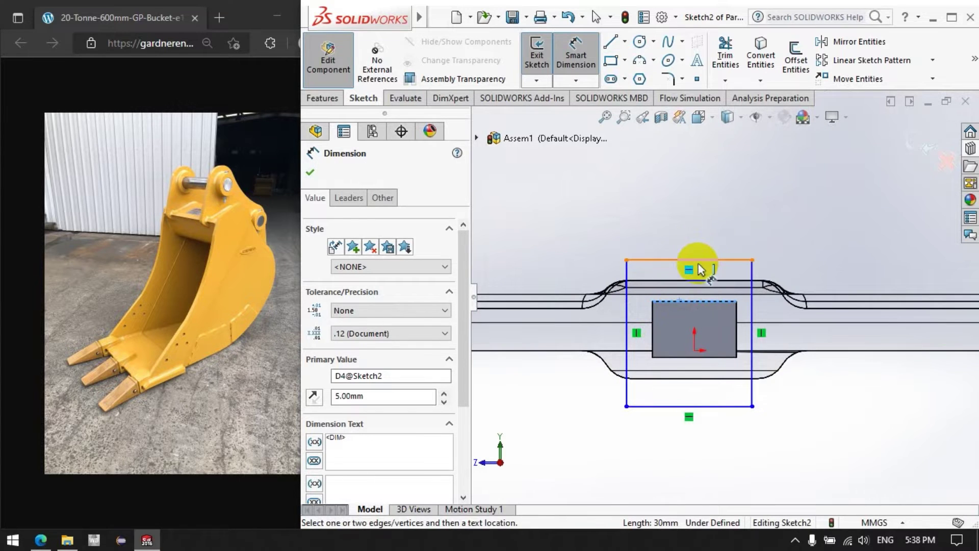
pyautogui.click(709, 255)
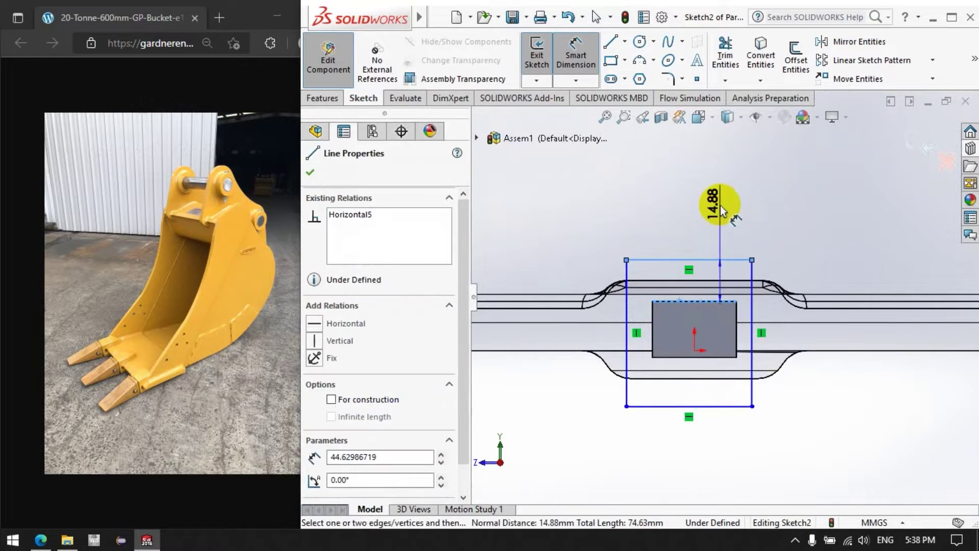
pyautogui.click(720, 205)
pyautogui.press('Return')
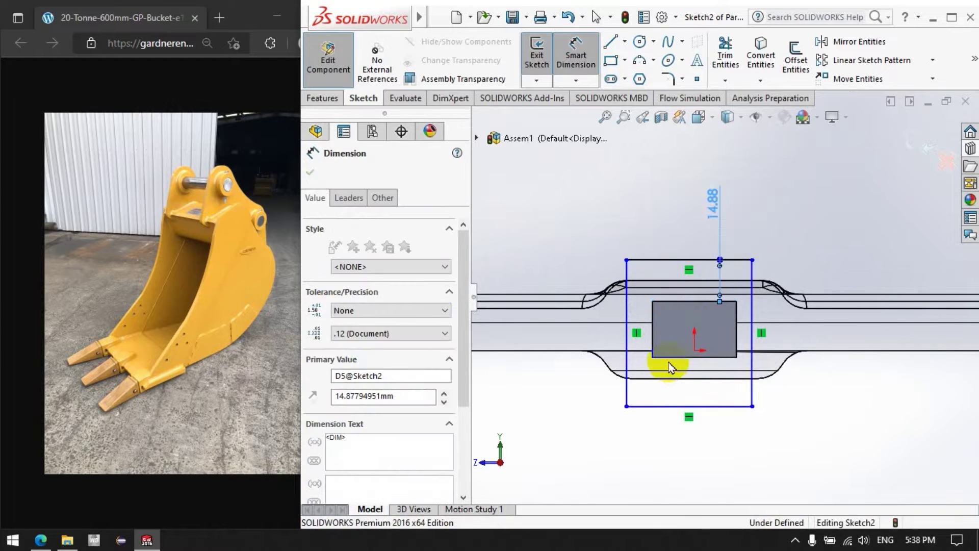
pyautogui.click(673, 356)
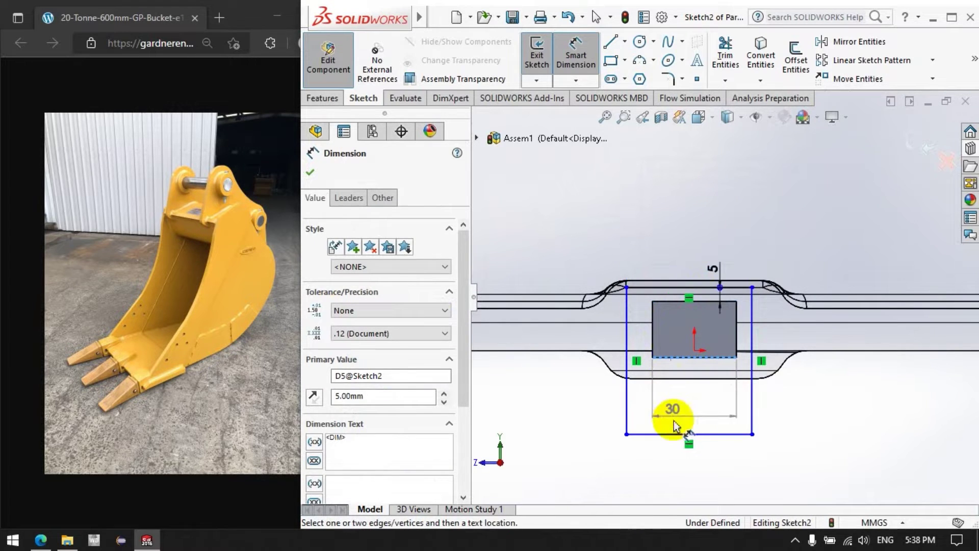
pyautogui.click(795, 351)
pyautogui.click(809, 413)
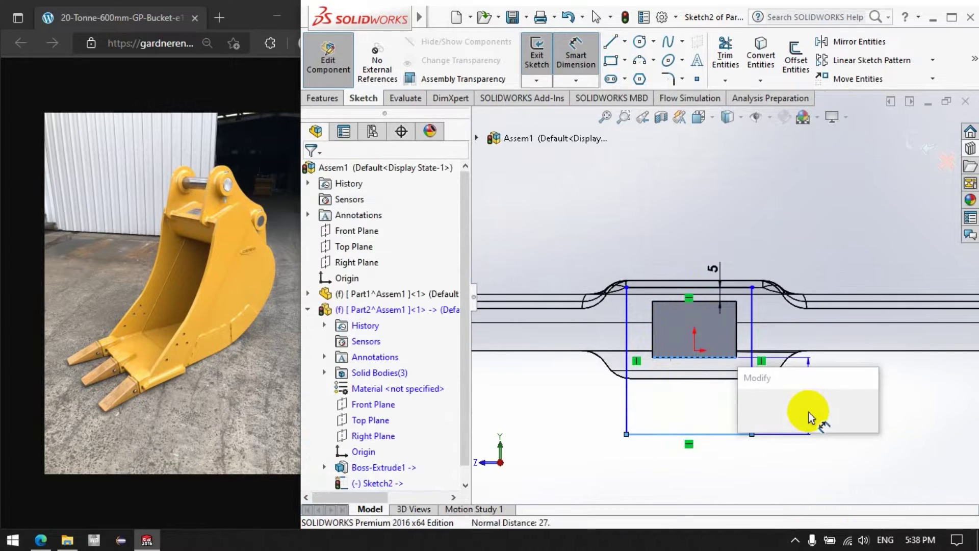
pyautogui.write('5')
pyautogui.press('Return')
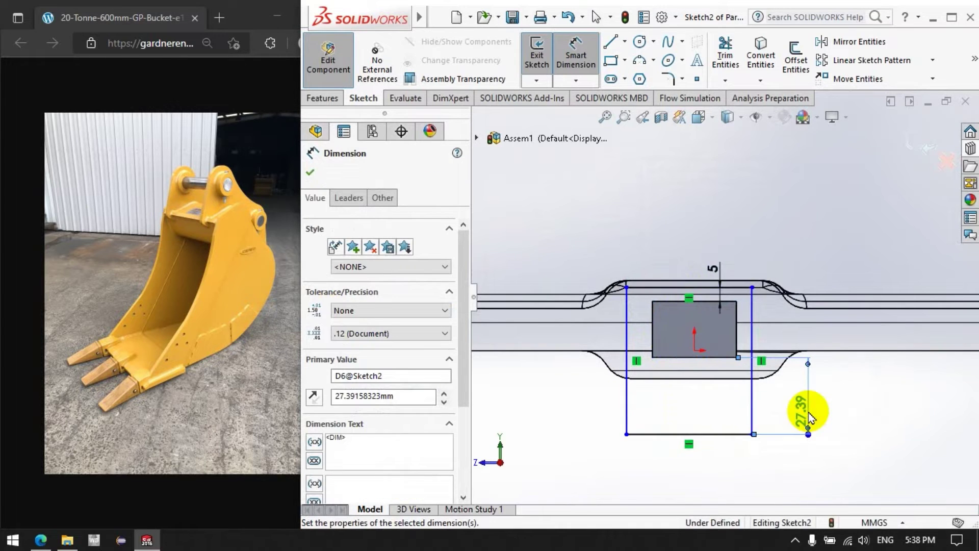
# Set 15 mm horizontal spacings between the rectangle lines and block edges on both sides.
pyautogui.click(753, 340)
pyautogui.click(828, 425)
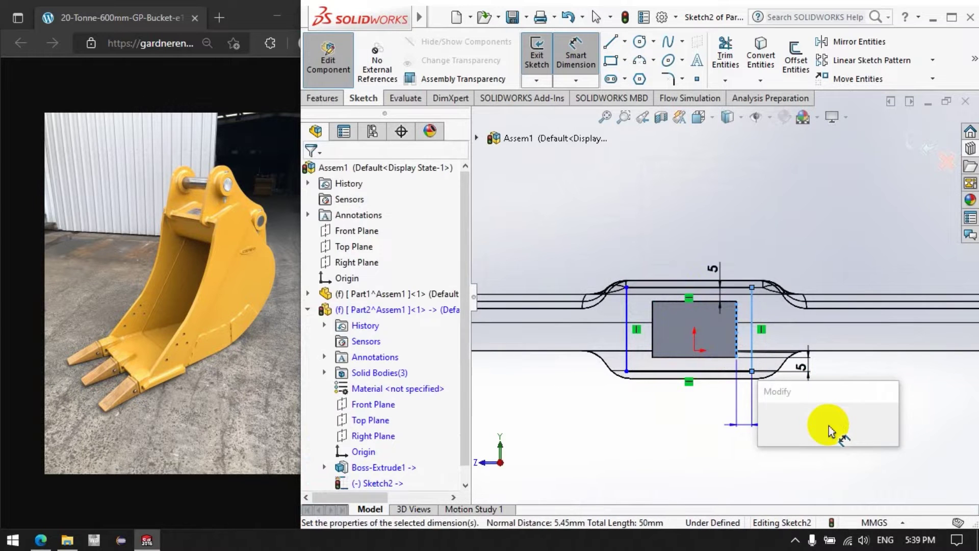
pyautogui.write('1')
pyautogui.press('Return')
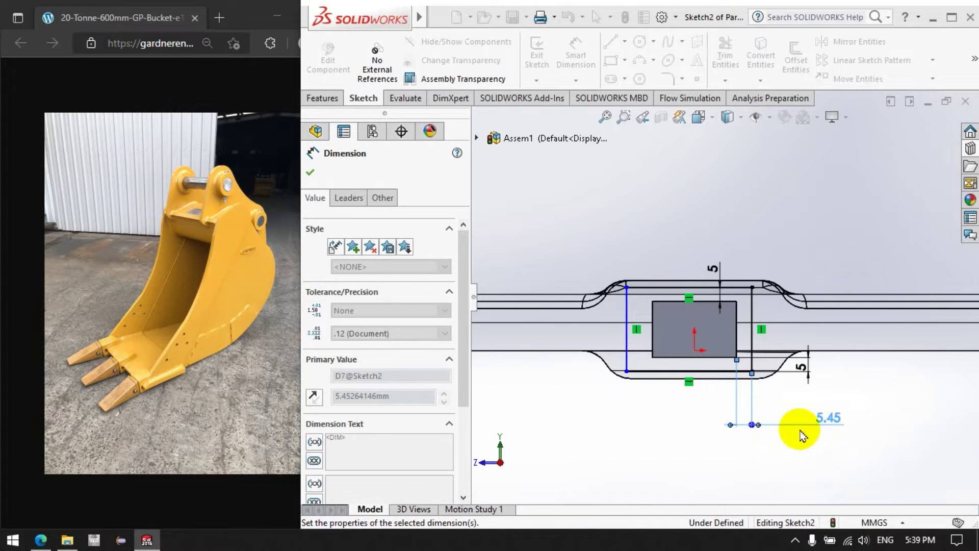
pyautogui.write('15')
pyautogui.press('Return')
pyautogui.scroll(3, 743, 431)
pyautogui.scroll(-2, 694, 328)
pyautogui.scroll(-1, 703, 301)
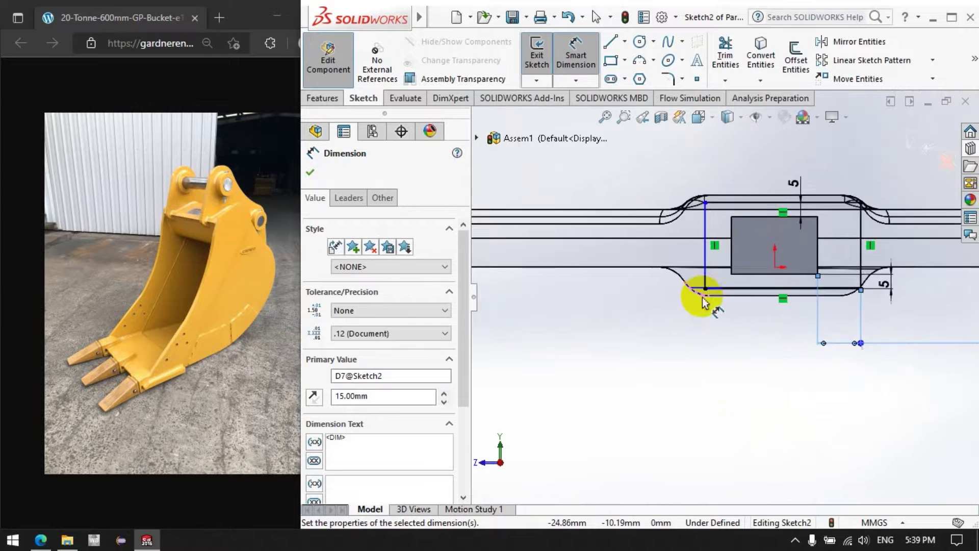
pyautogui.scroll(-1, 702, 301)
pyautogui.click(732, 257)
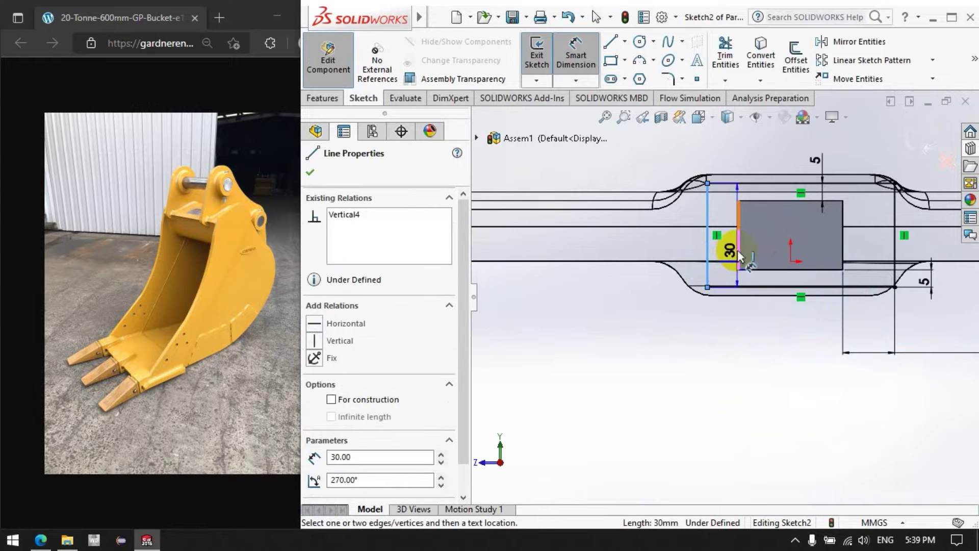
pyautogui.click(737, 252)
pyautogui.click(640, 363)
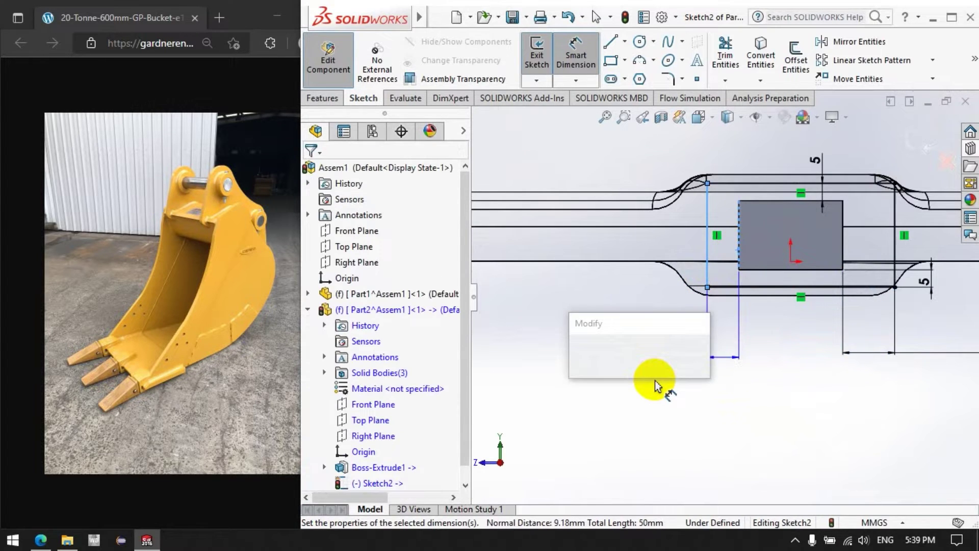
pyautogui.press('Return')
pyautogui.write('15')
pyautogui.press('Return')
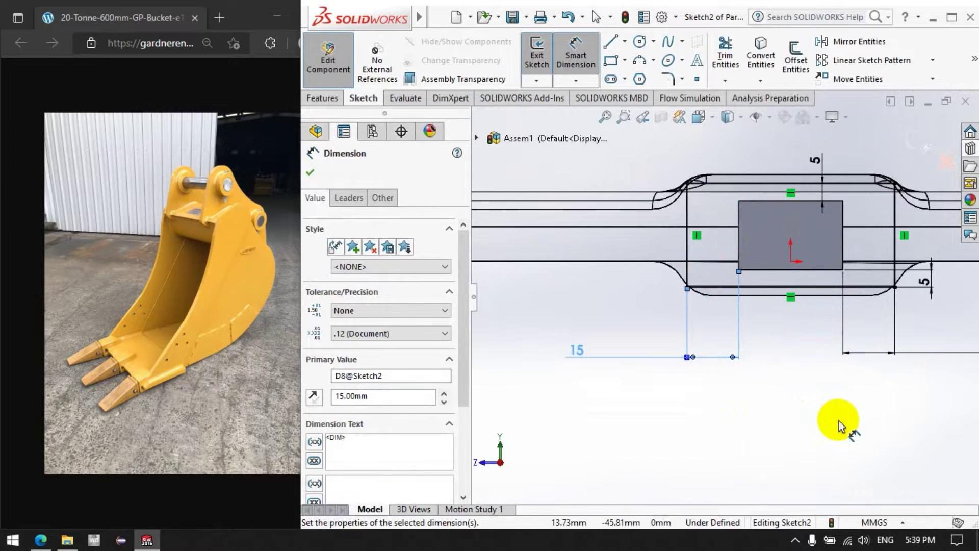
pyautogui.press('f')
pyautogui.scroll(-5, 630, 308)
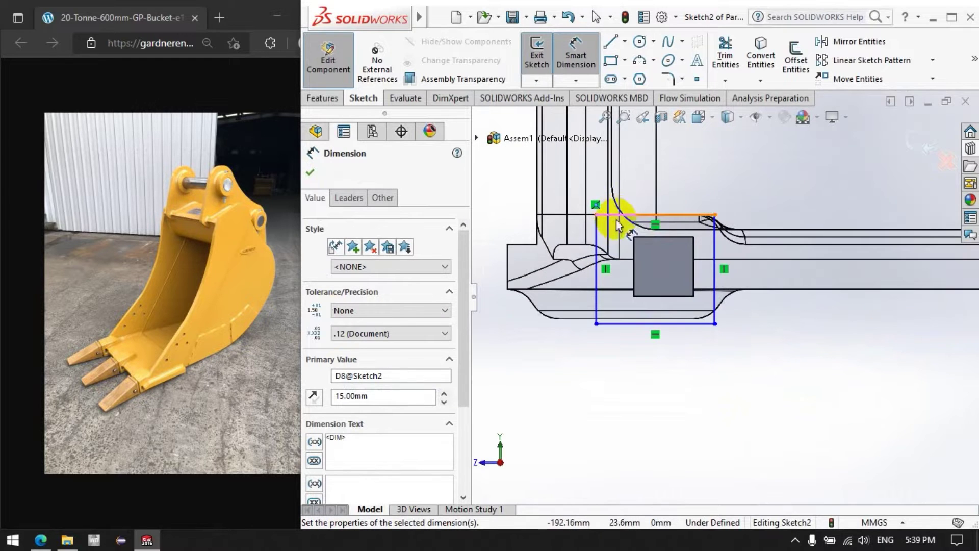
# Add a 5 mm bottom offset and two more 15 mm horizontal spacings on the remaining rectangle.
pyautogui.click(673, 215)
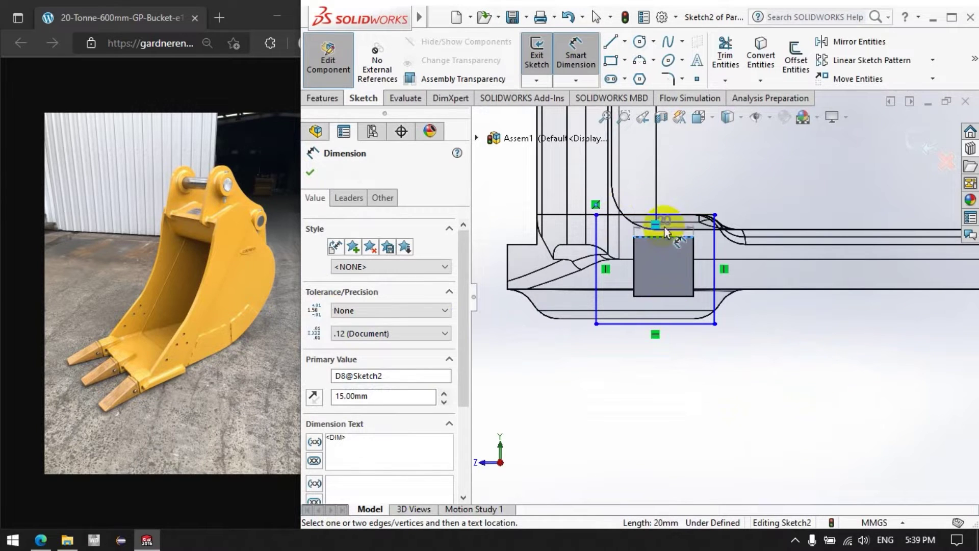
pyautogui.click(574, 51)
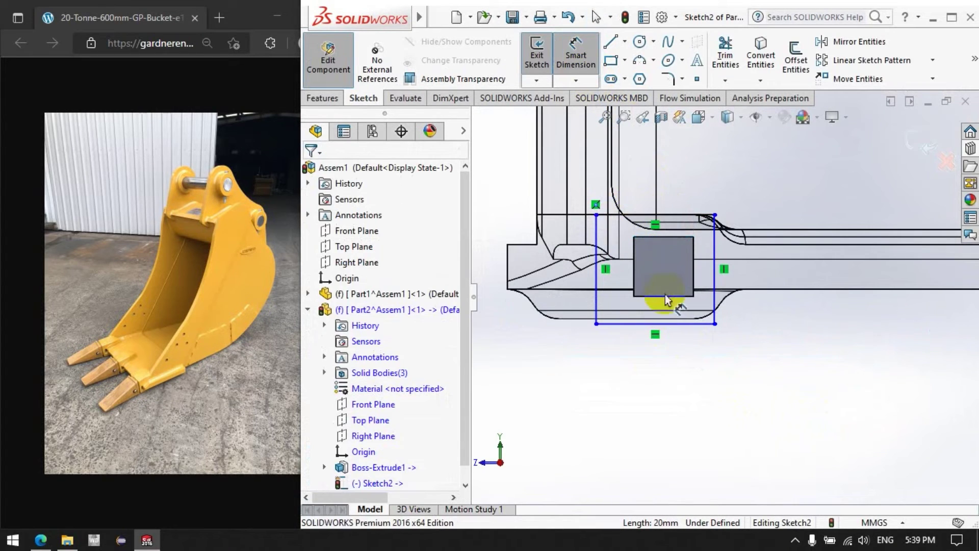
pyautogui.click(677, 325)
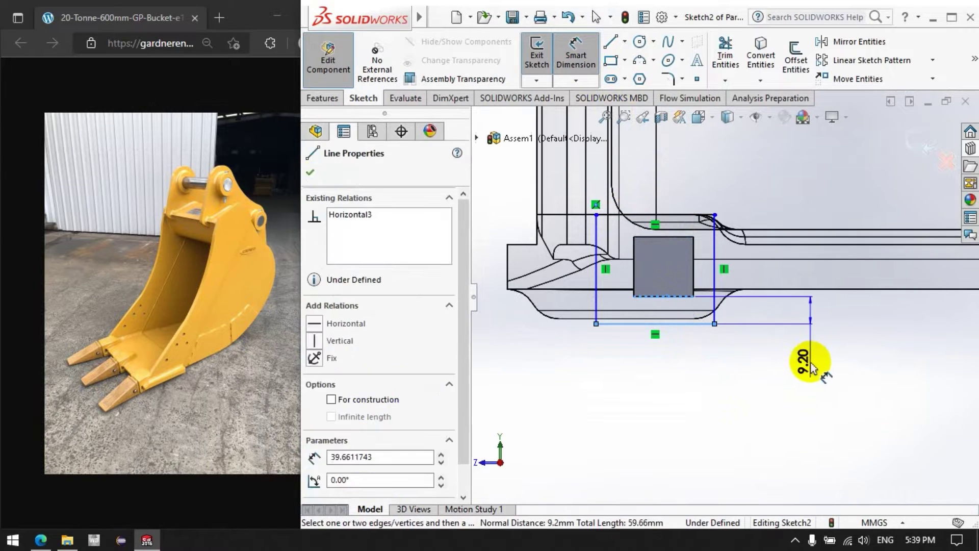
pyautogui.click(815, 365)
pyautogui.write('5')
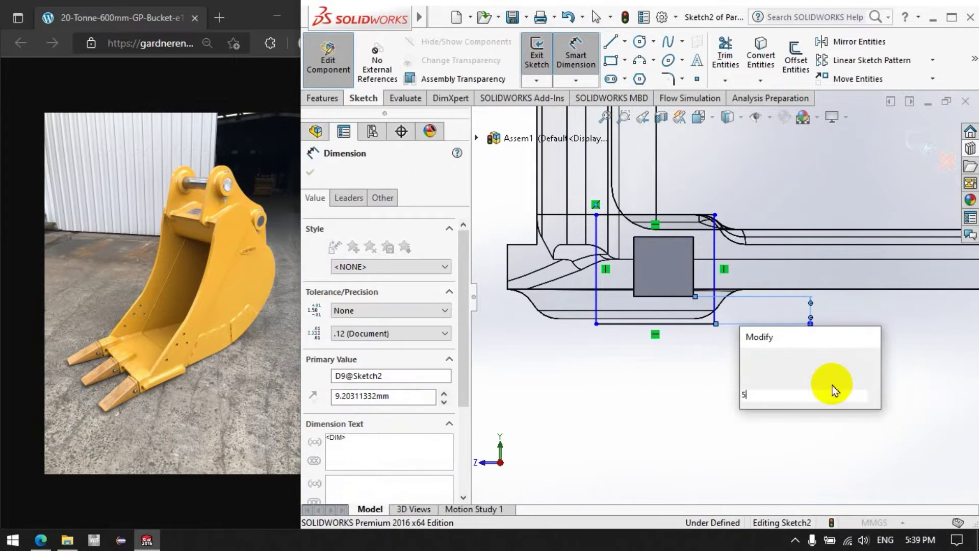
pyautogui.press('Return')
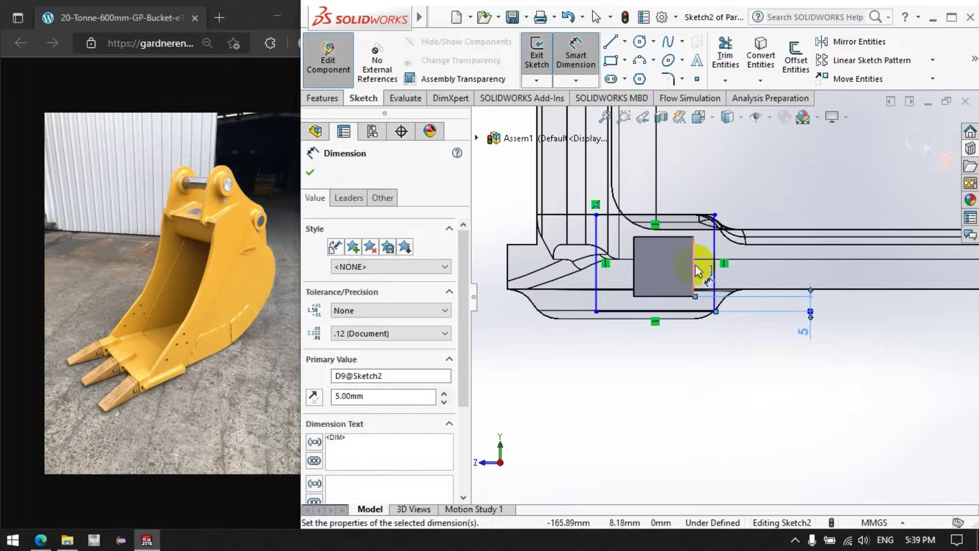
pyautogui.click(696, 268)
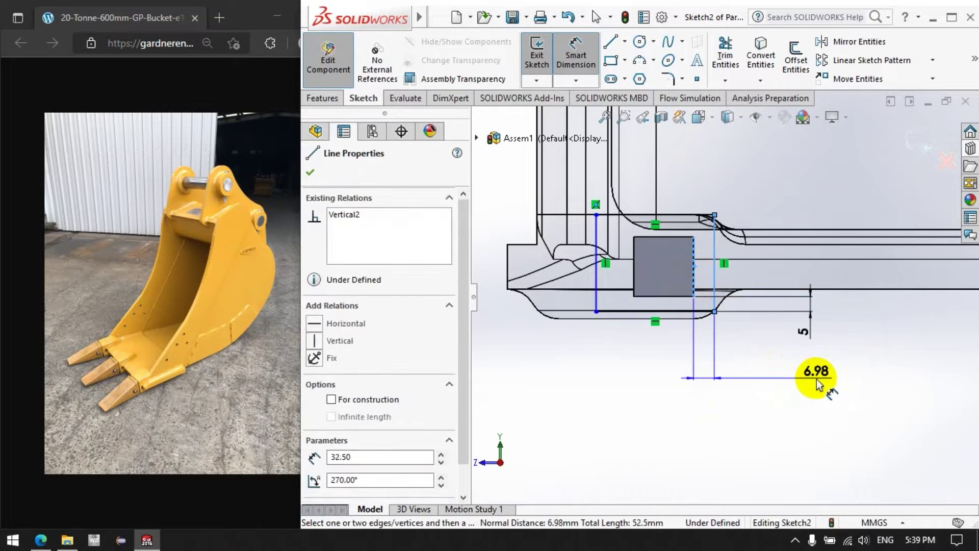
pyautogui.click(818, 381)
pyautogui.write('15')
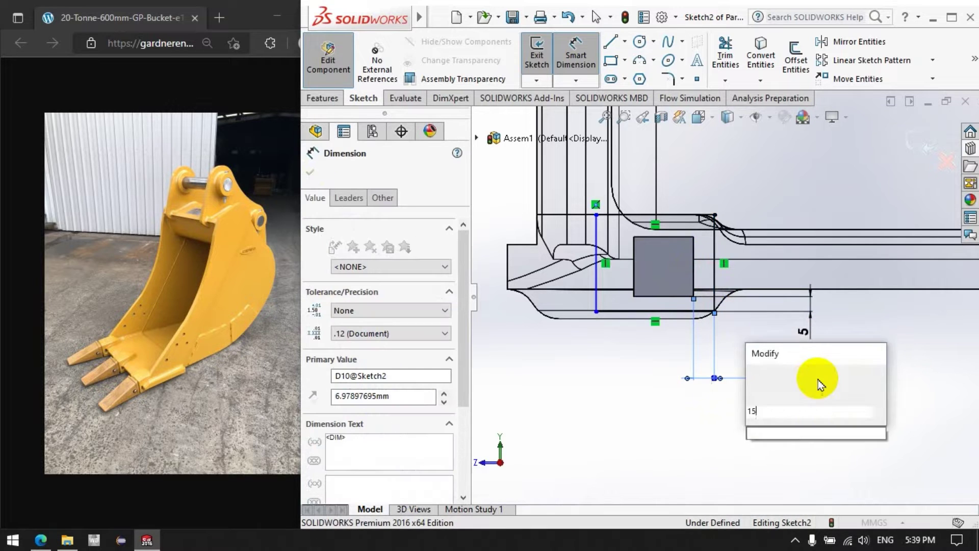
pyautogui.press('Return')
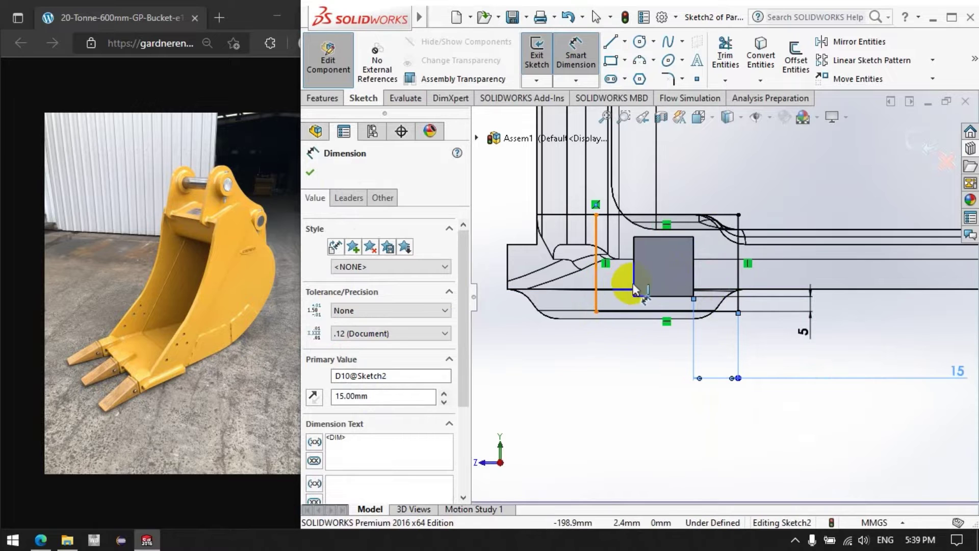
pyautogui.click(634, 281)
pyautogui.click(658, 413)
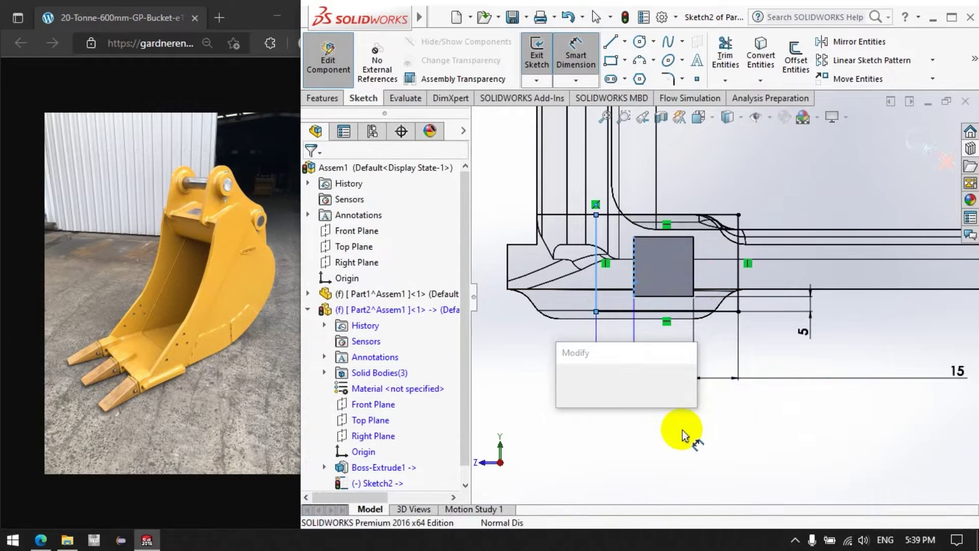
pyautogui.write('15')
pyautogui.press('Return')
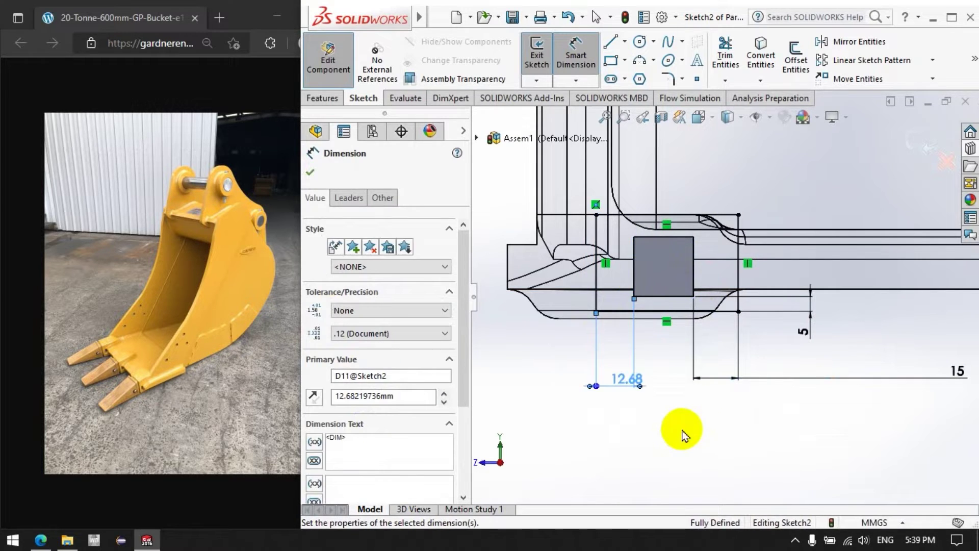
# Remove the top line's relation and dimension its height 7.50 mm, fully defining Sketch2.
pyautogui.click(576, 56)
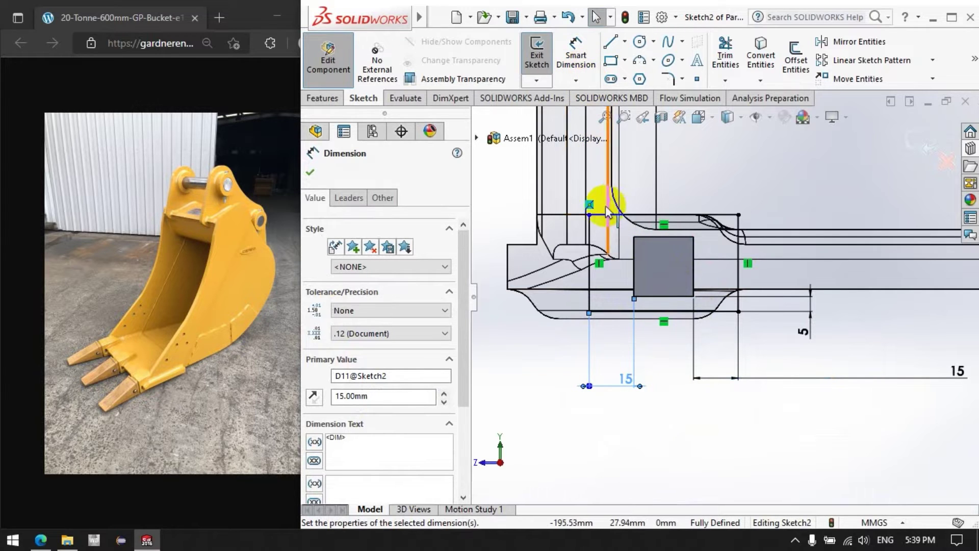
pyautogui.rightClick(589, 209)
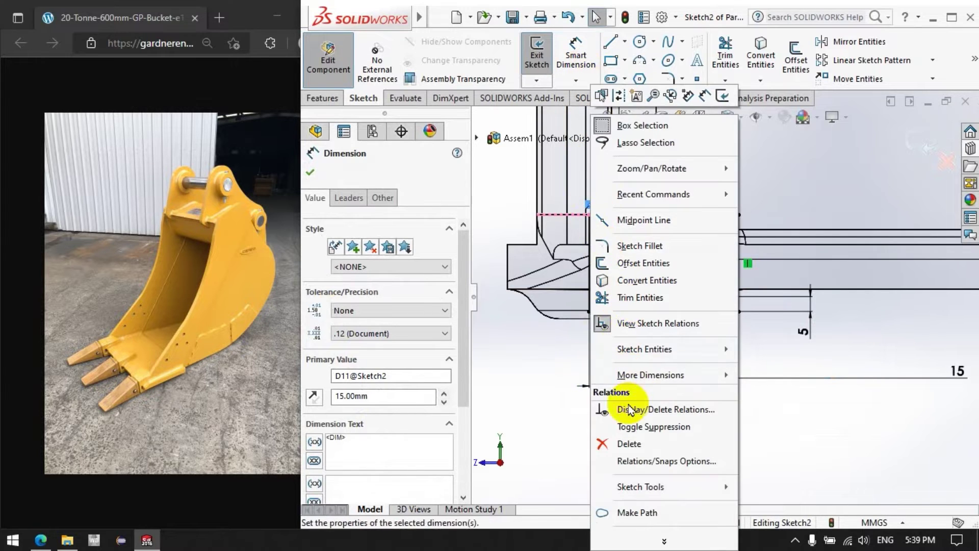
pyautogui.click(628, 409)
pyautogui.click(575, 56)
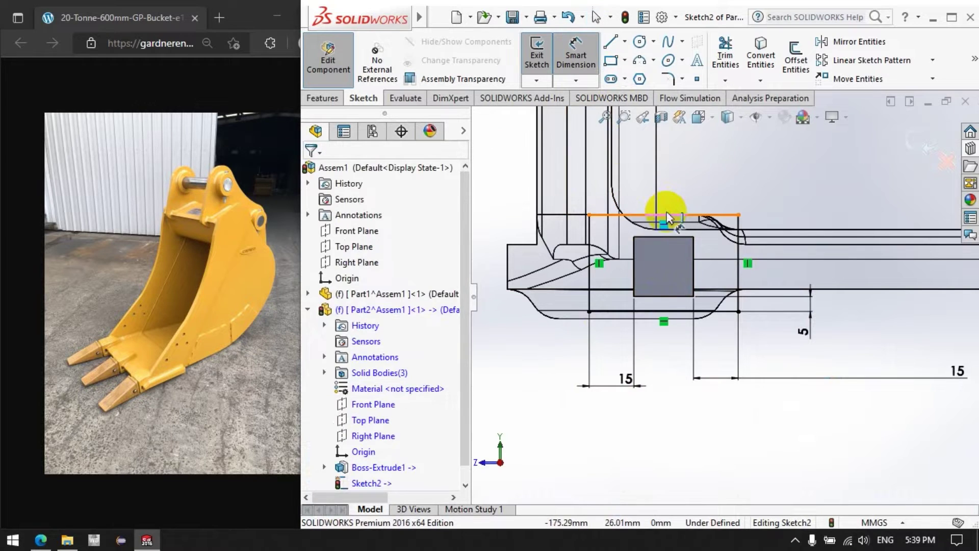
pyautogui.click(667, 237)
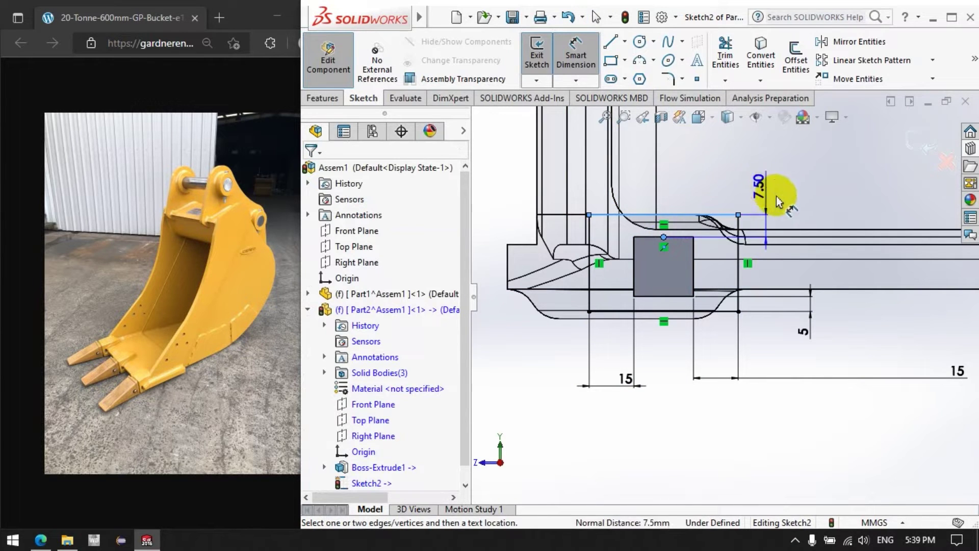
pyautogui.click(776, 200)
pyautogui.press('Return')
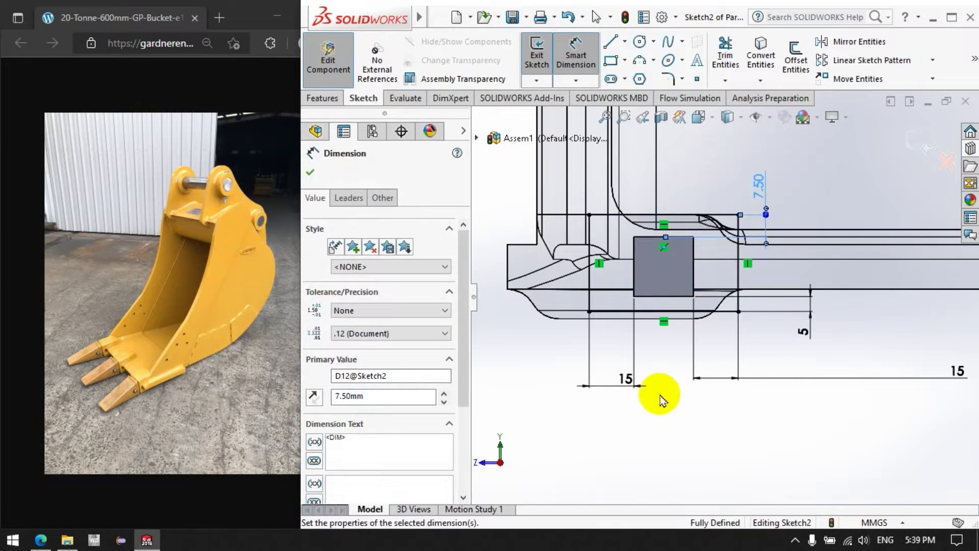
pyautogui.click(660, 433)
pyautogui.scroll(3, 660, 423)
# Exit Sketch2 and extrude its rectangles 15 mm as a boss for the three tooth bases.
pyautogui.scroll(2, 662, 413)
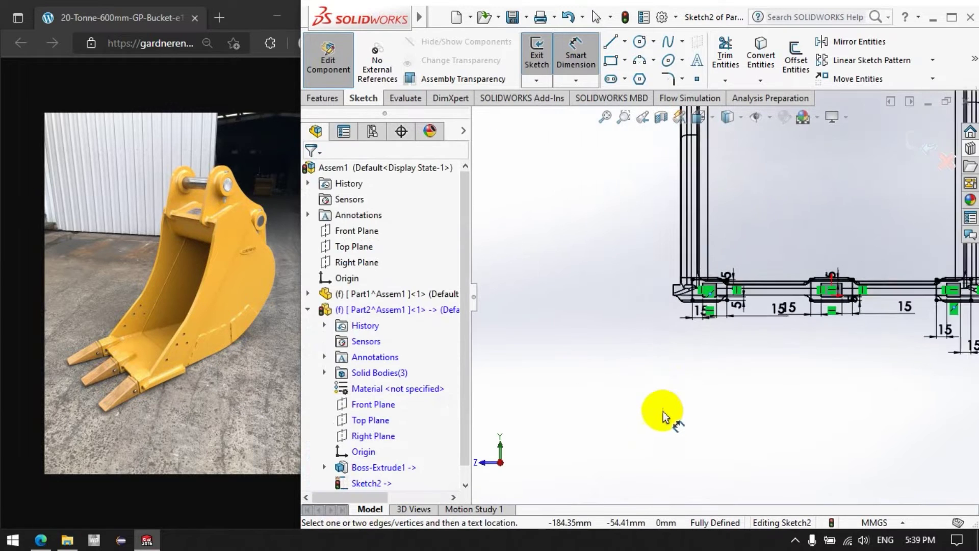
pyautogui.scroll(1, 740, 339)
pyautogui.click(913, 148)
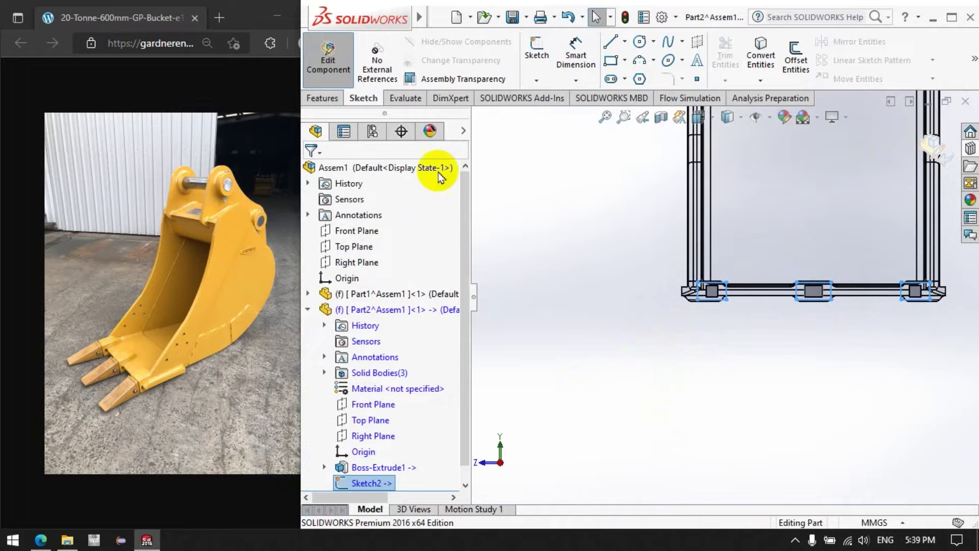
pyautogui.click(318, 105)
pyautogui.click(542, 60)
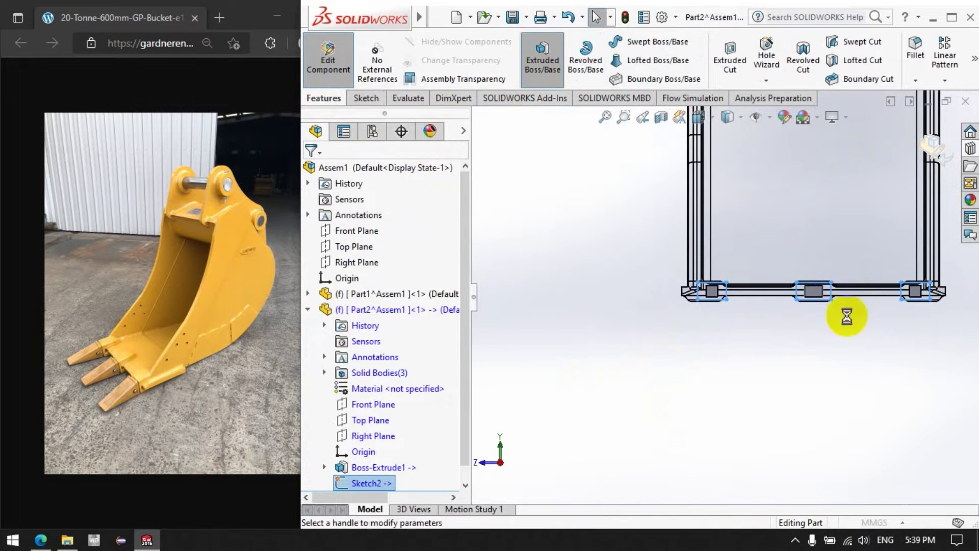
pyautogui.moveTo(835, 365)
pyautogui.mouseDown(button='middle')
pyautogui.moveTo(703, 393)
pyautogui.moveTo(732, 415)
pyautogui.mouseUp(button='middle')
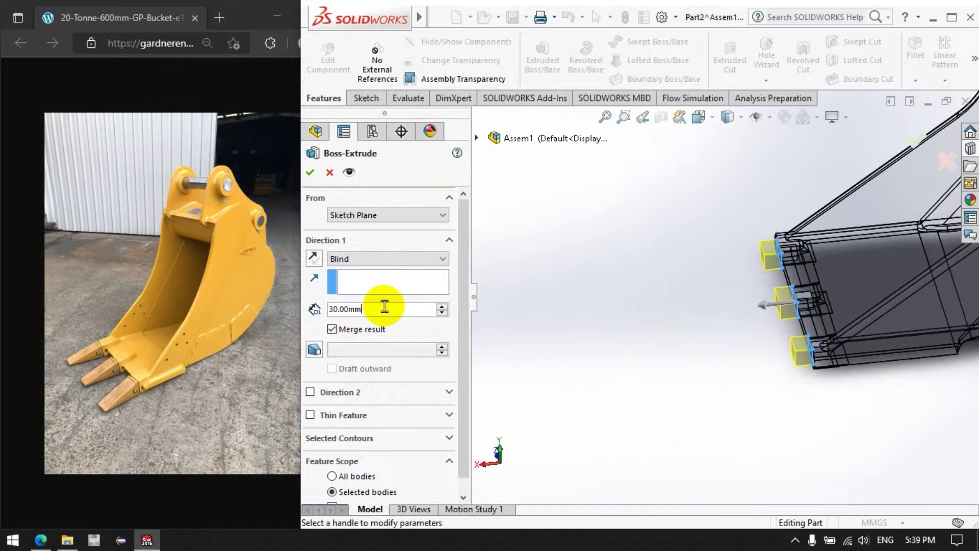
pyautogui.moveTo(385, 306); pyautogui.dragTo(304, 312)
pyautogui.write('0')
pyautogui.press('Return')
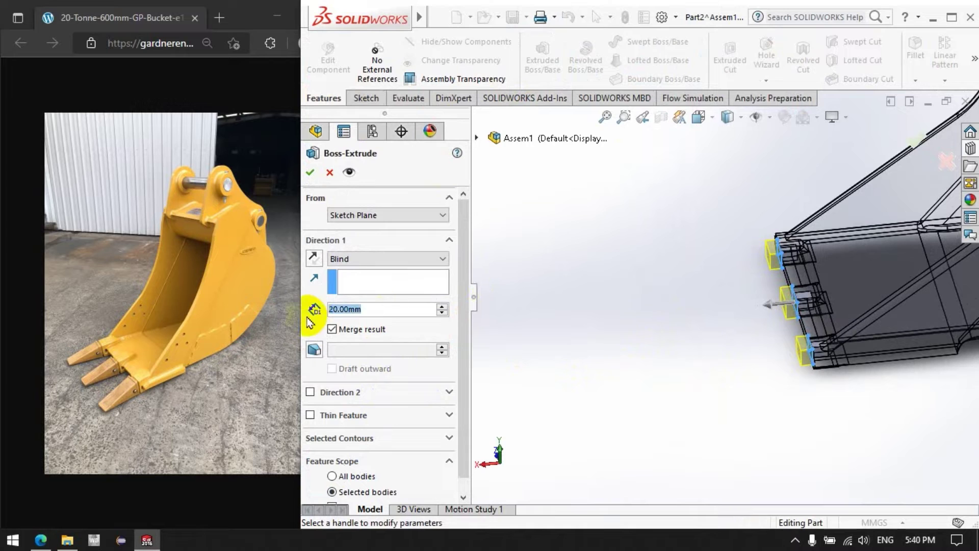
pyautogui.write('5')
pyautogui.press('Return')
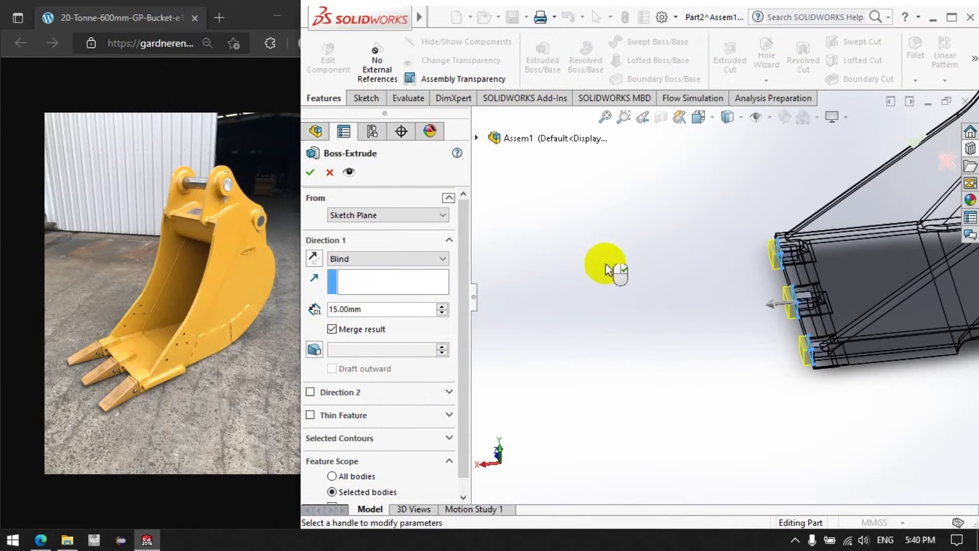
pyautogui.click(310, 174)
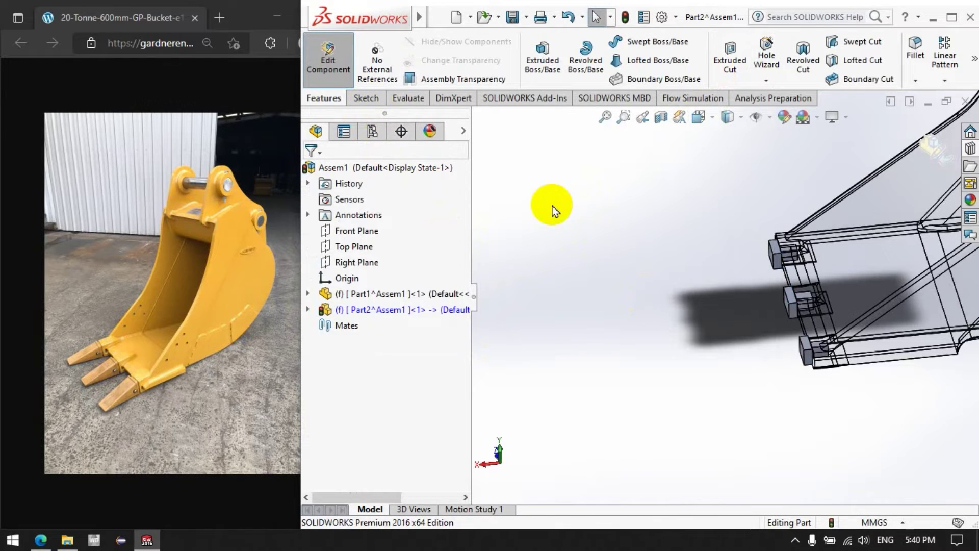
# Start Sketch3 on the lip block's front face and set the view Normal To.
pyautogui.click(367, 99)
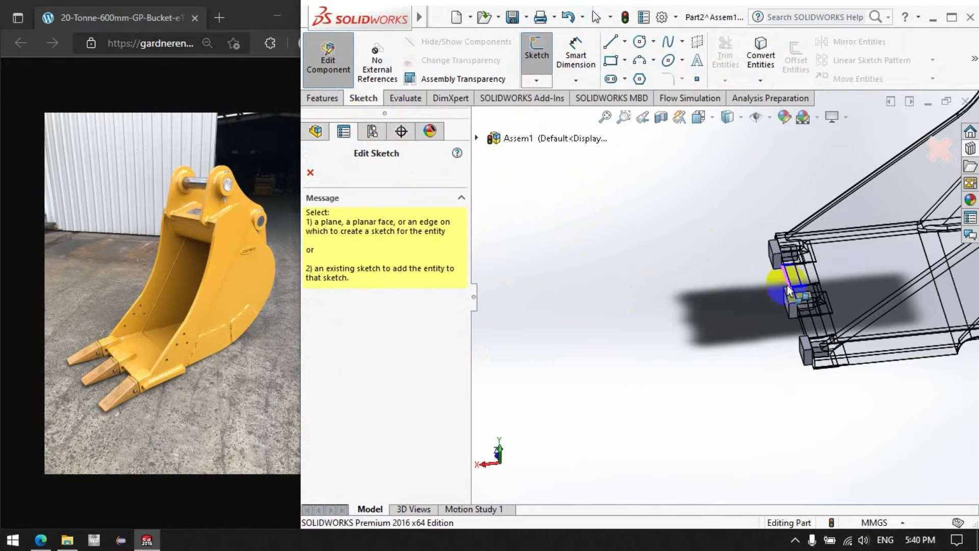
pyautogui.scroll(-2, 819, 323)
pyautogui.scroll(-2, 754, 426)
pyautogui.scroll(-3, 816, 370)
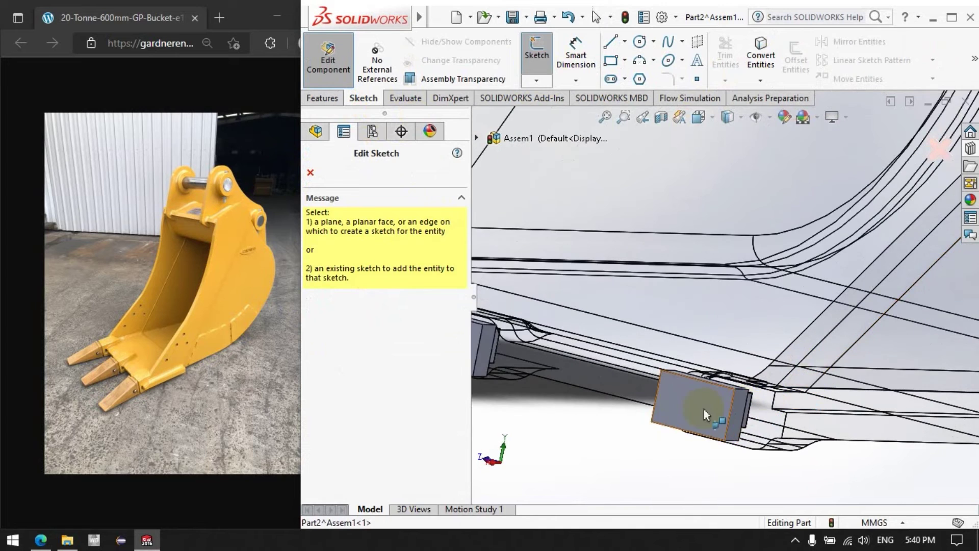
pyautogui.click(704, 409)
pyautogui.scroll(3, 729, 420)
pyautogui.scroll(-1, 369, 469)
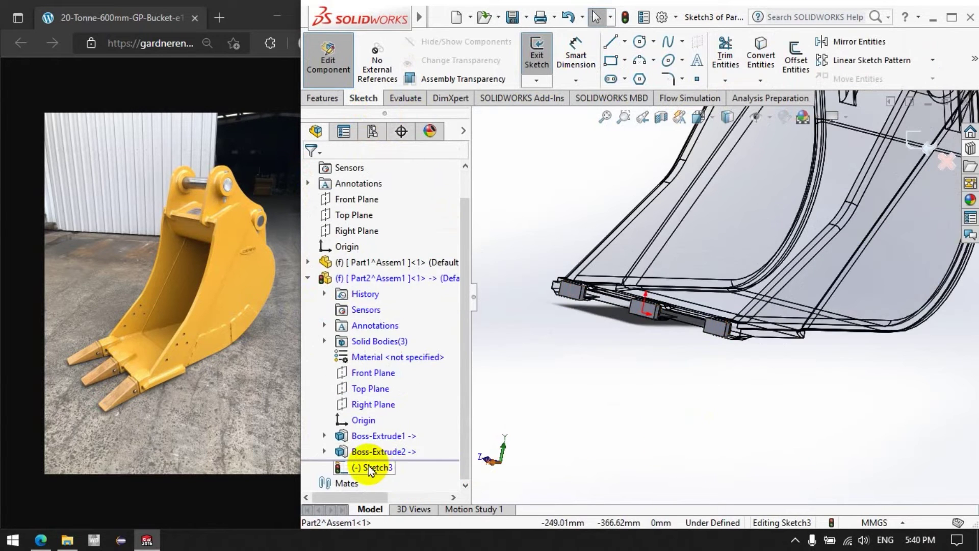
pyautogui.rightClick(370, 469)
pyautogui.click(403, 286)
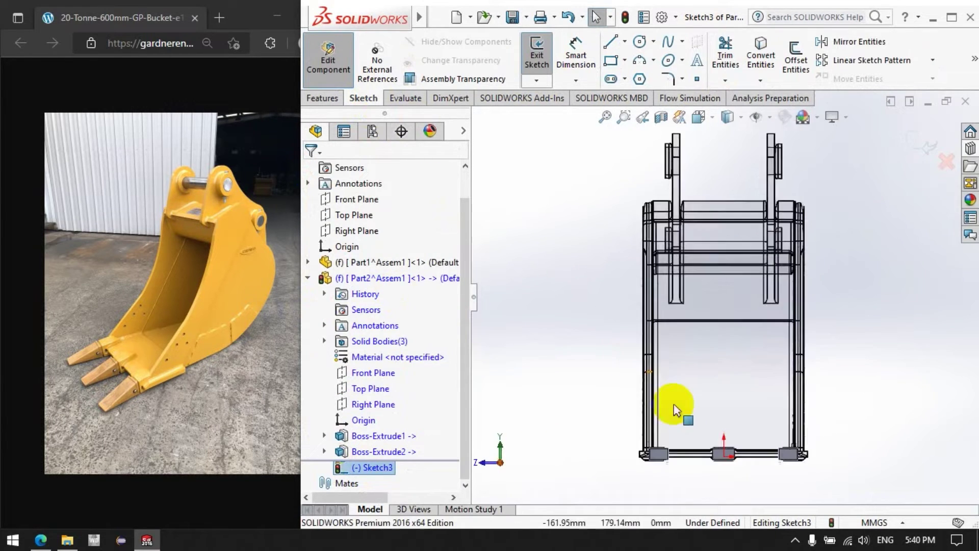
pyautogui.scroll(-3, 658, 408)
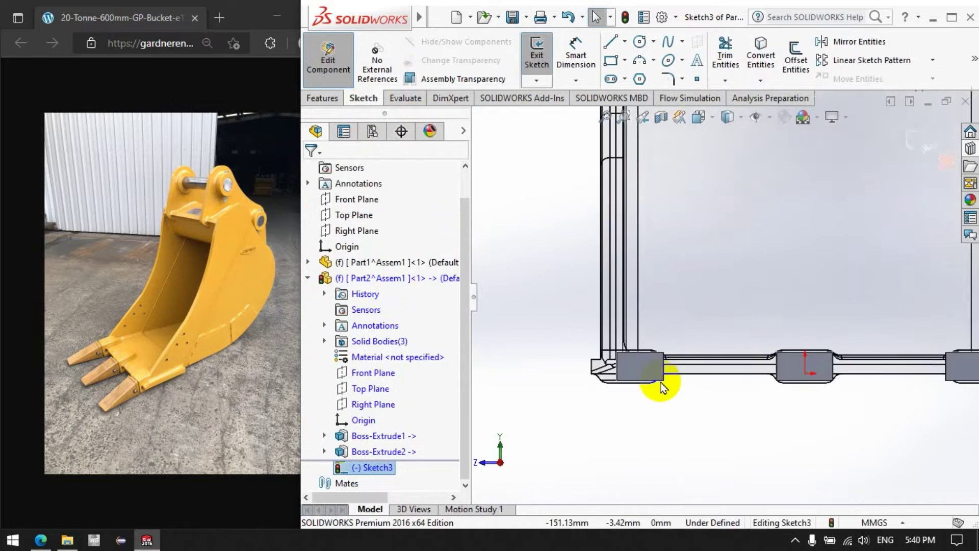
# Offset the lower-left block's outline by 1 mm in Sketch3.
pyautogui.click(786, 82)
pyautogui.click(632, 357)
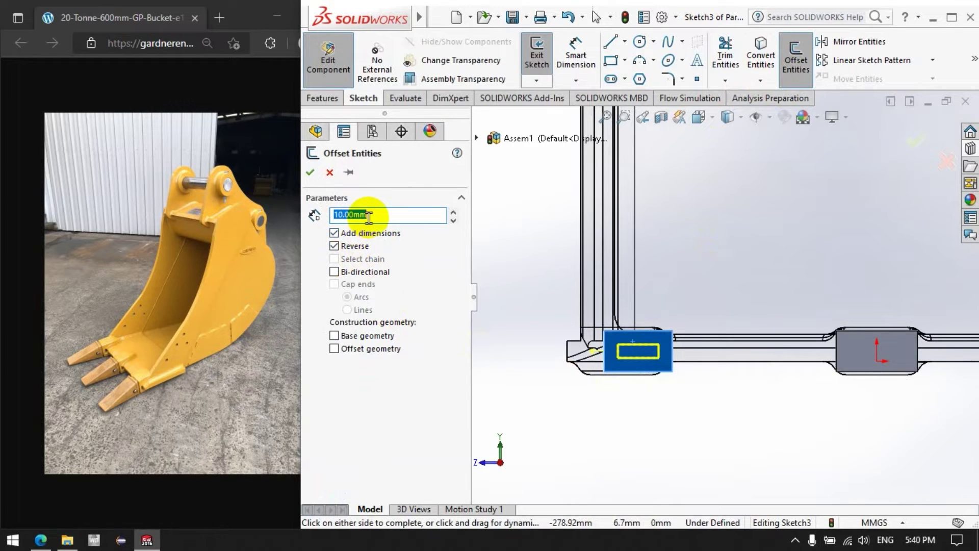
pyautogui.click(530, 239)
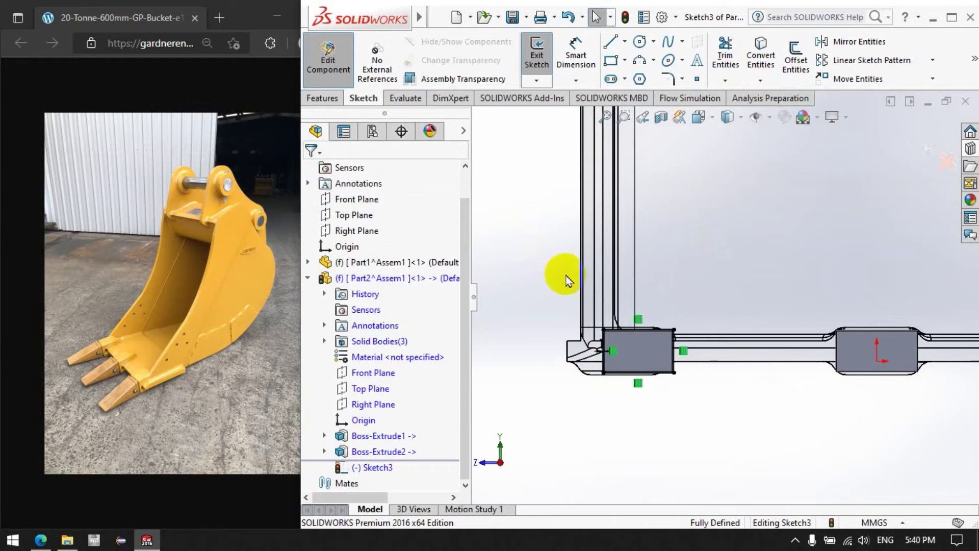
pyautogui.scroll(-2, 863, 356)
# Offset the middle and right block outlines 1 mm inward using Reverse.
pyautogui.click(791, 338)
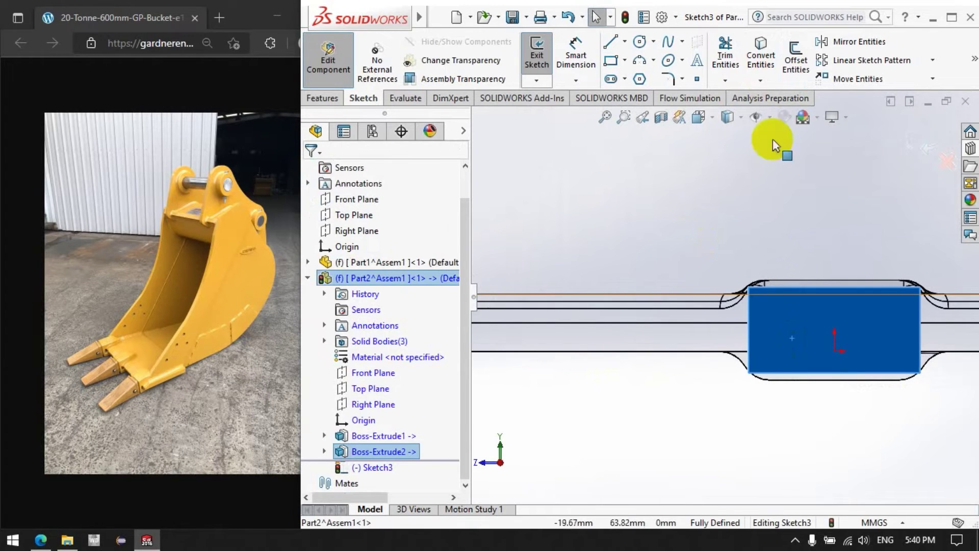
pyautogui.click(795, 61)
pyautogui.click(335, 246)
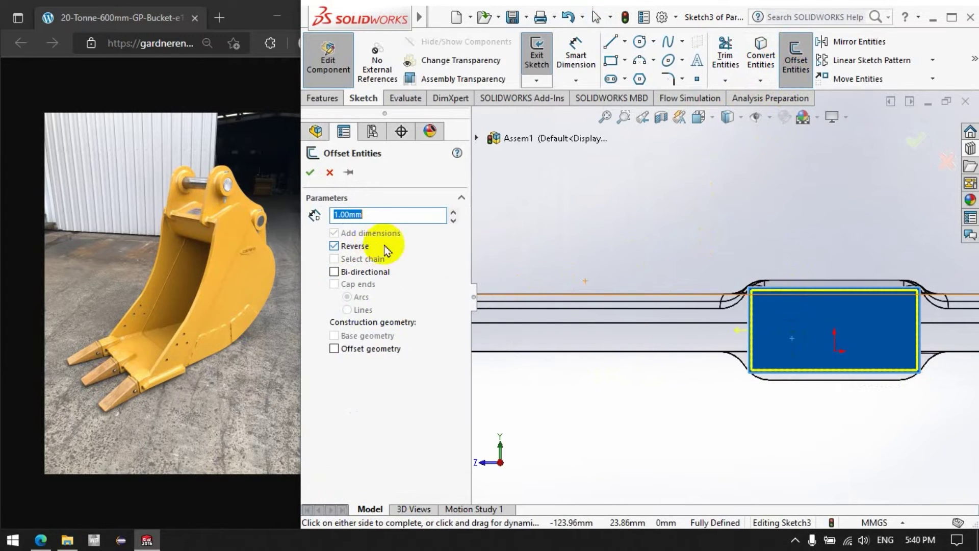
pyautogui.click(311, 173)
pyautogui.scroll(3, 494, 267)
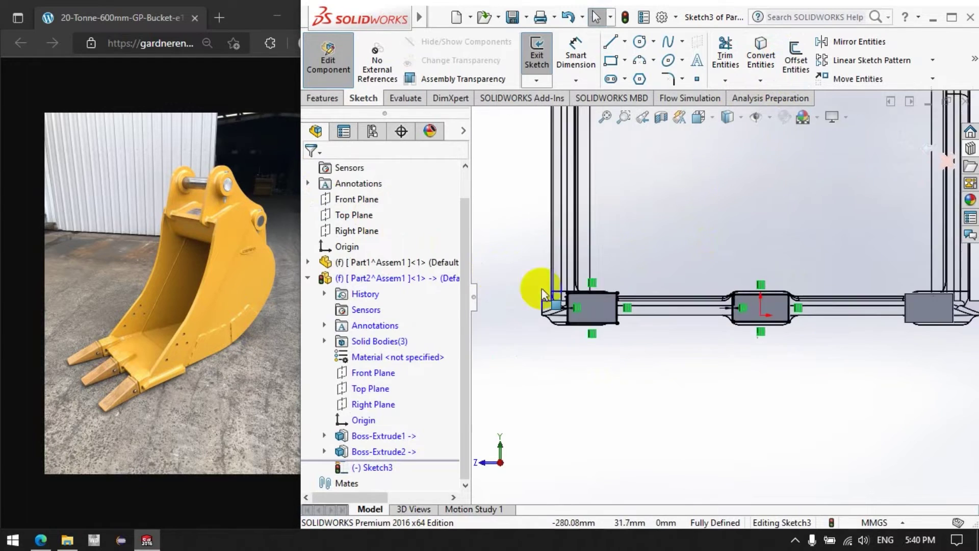
pyautogui.click(793, 322)
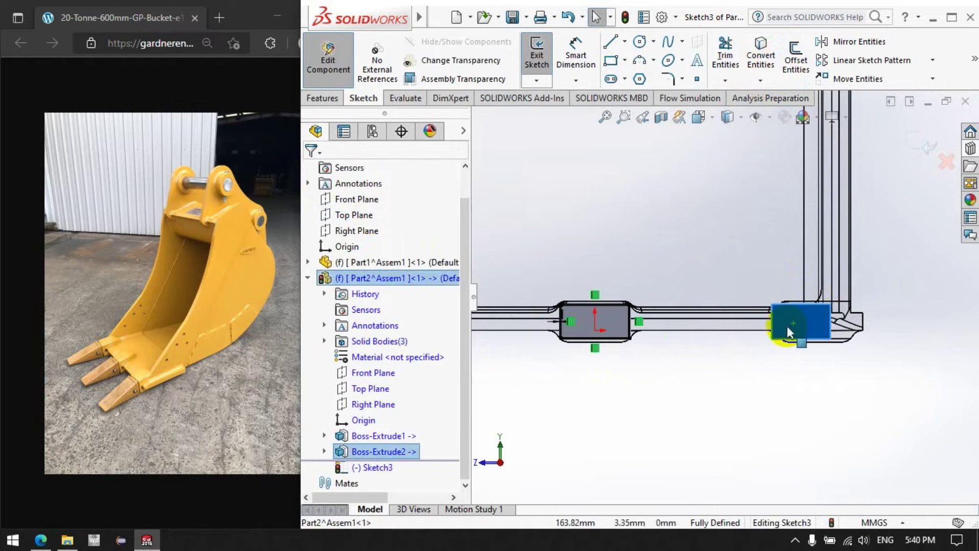
pyautogui.click(796, 61)
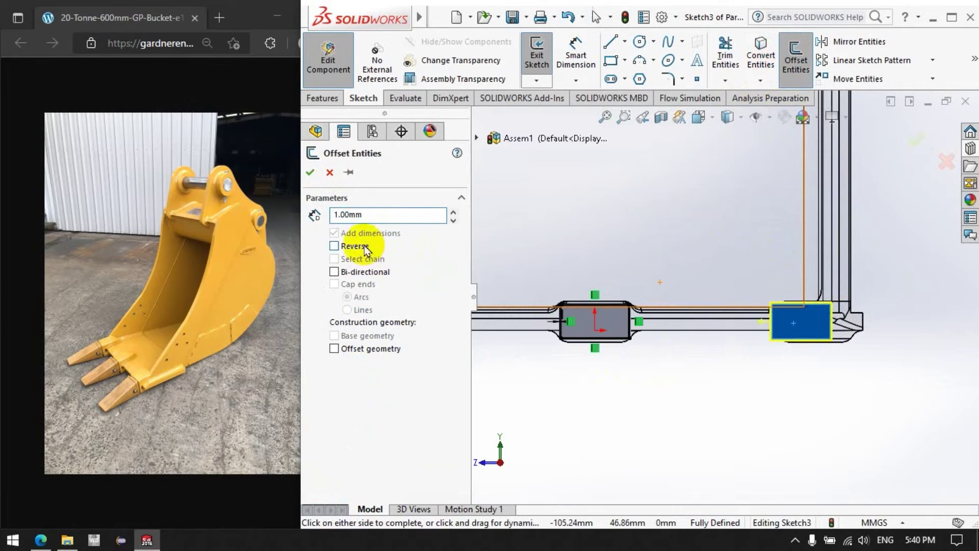
pyautogui.click(335, 246)
pyautogui.click(309, 172)
pyautogui.scroll(3, 743, 350)
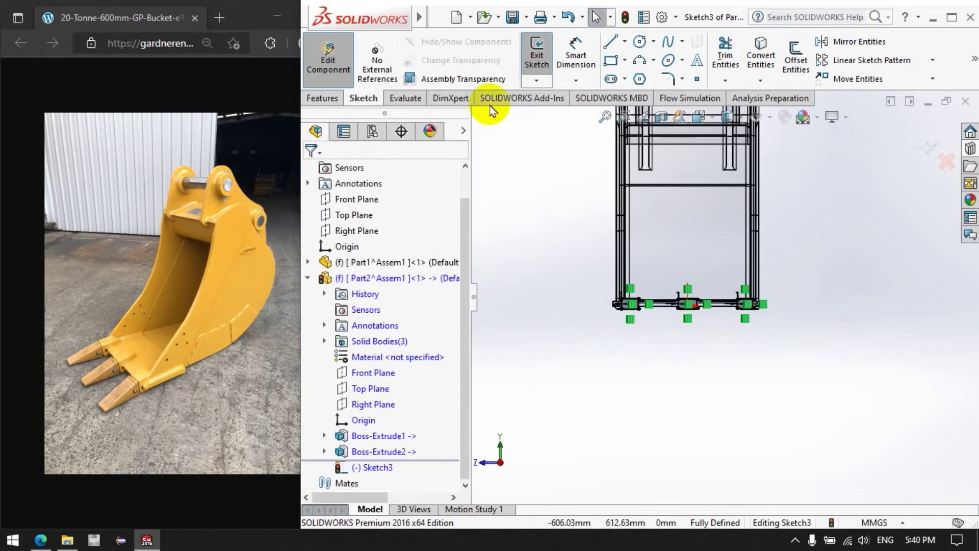
# Extrude Sketch3 as a boss with draft enabled and 225 mm depth.
pyautogui.click(334, 98)
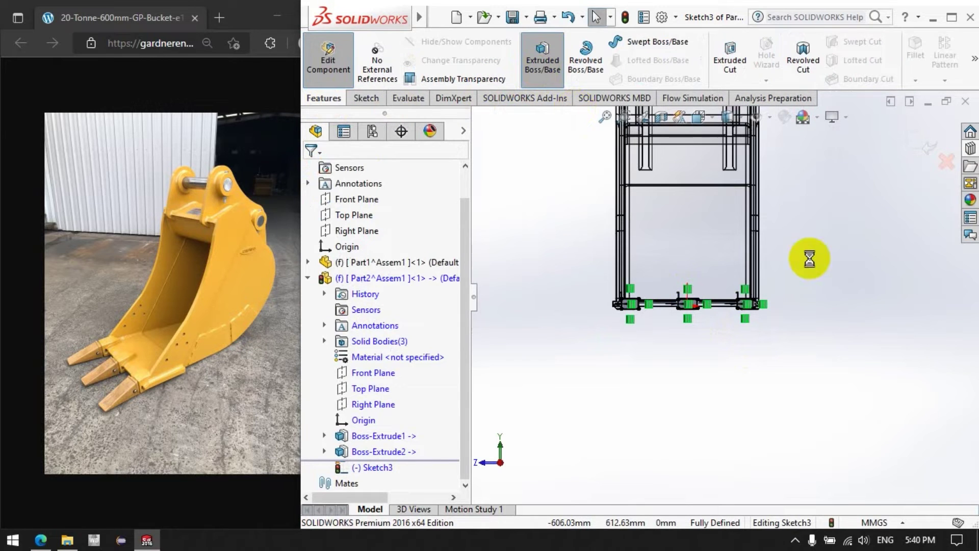
pyautogui.moveTo(794, 275); pyautogui.dragTo(716, 335, button='middle')
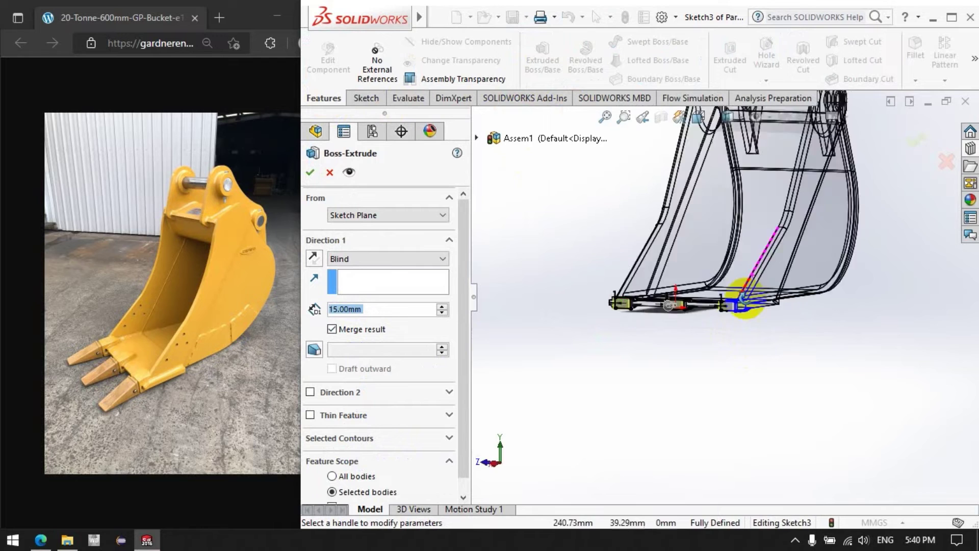
pyautogui.scroll(-3, 706, 283)
pyautogui.scroll(-3, 706, 283)
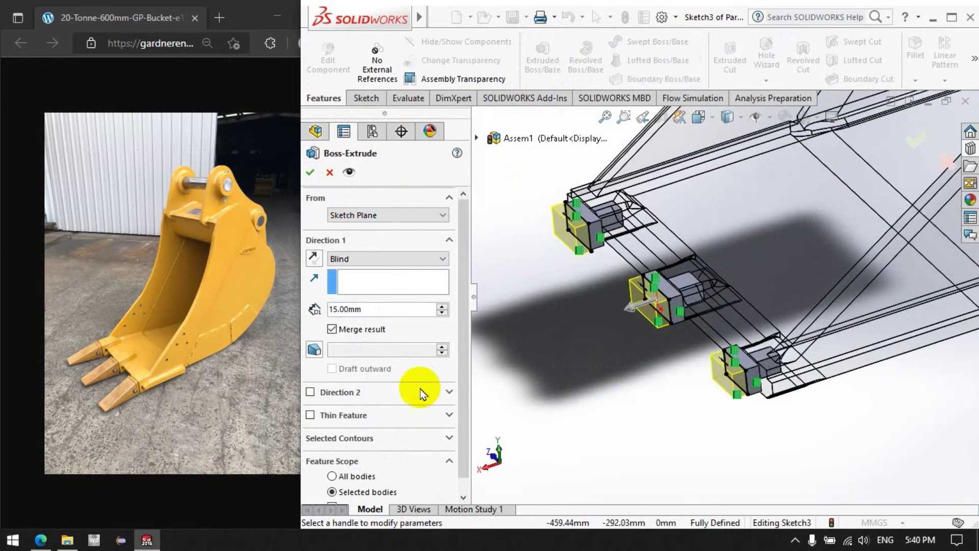
pyautogui.click(323, 350)
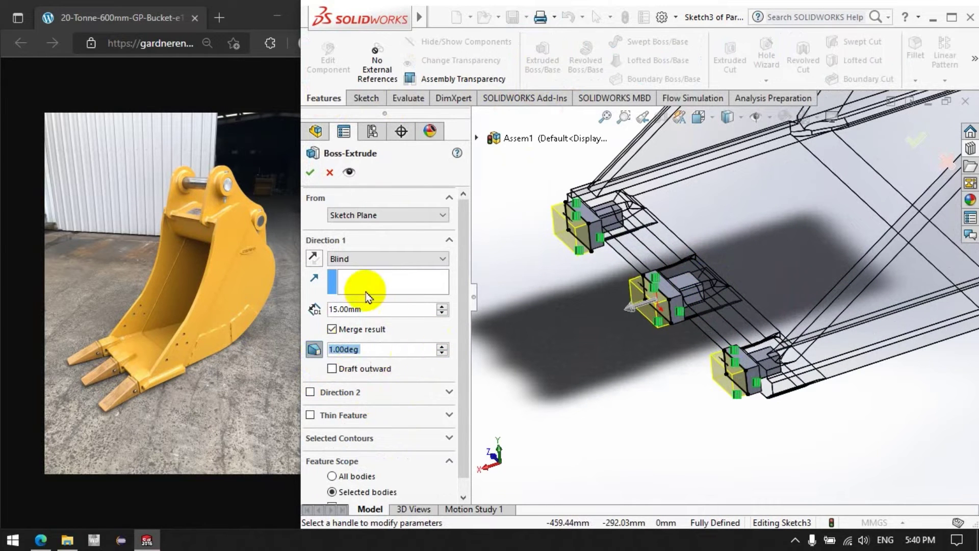
pyautogui.moveTo(442, 309); pyautogui.dragTo(443, 309)
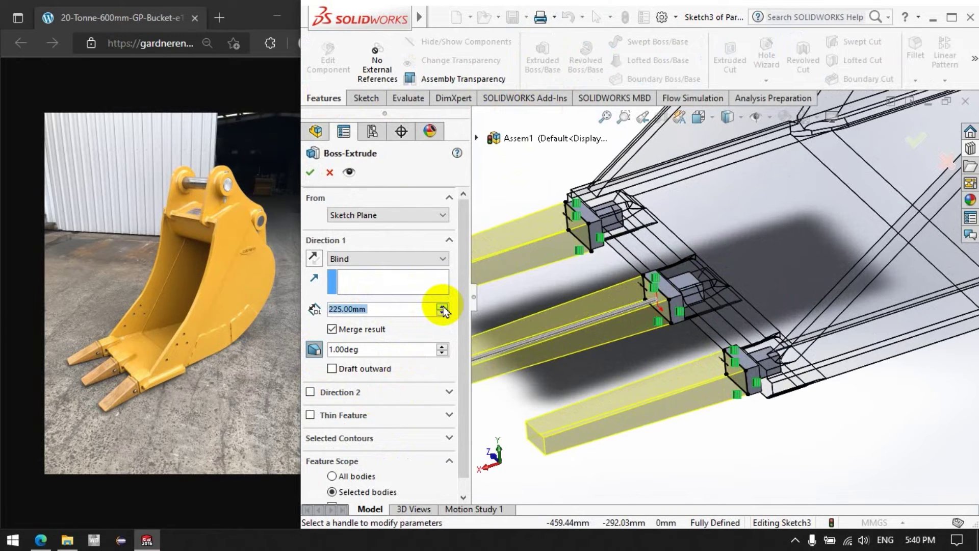
pyautogui.scroll(5, 634, 343)
pyautogui.scroll(-4, 617, 336)
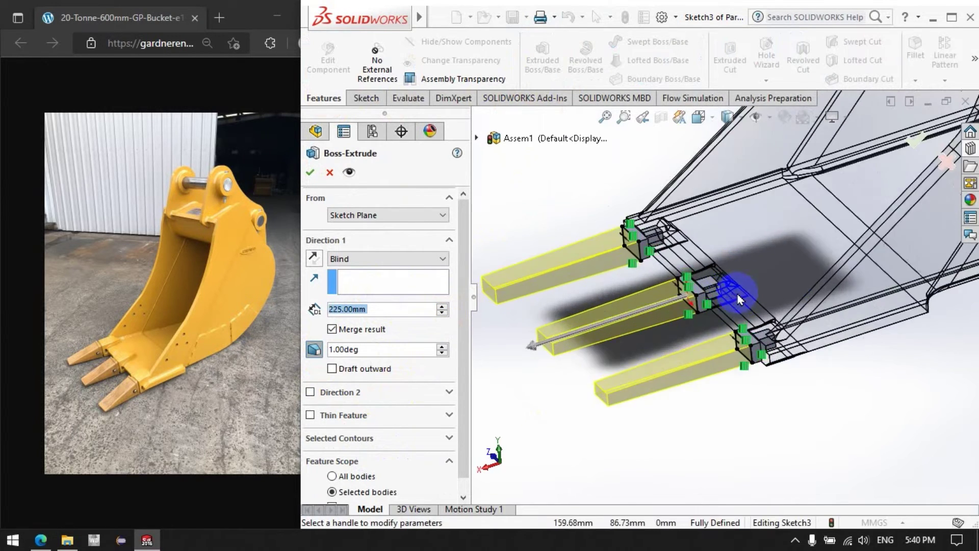
# Adjust the draft angle until the teeth taper at 8°.
pyautogui.click(442, 346)
pyautogui.click(442, 346)
pyautogui.click(442, 347)
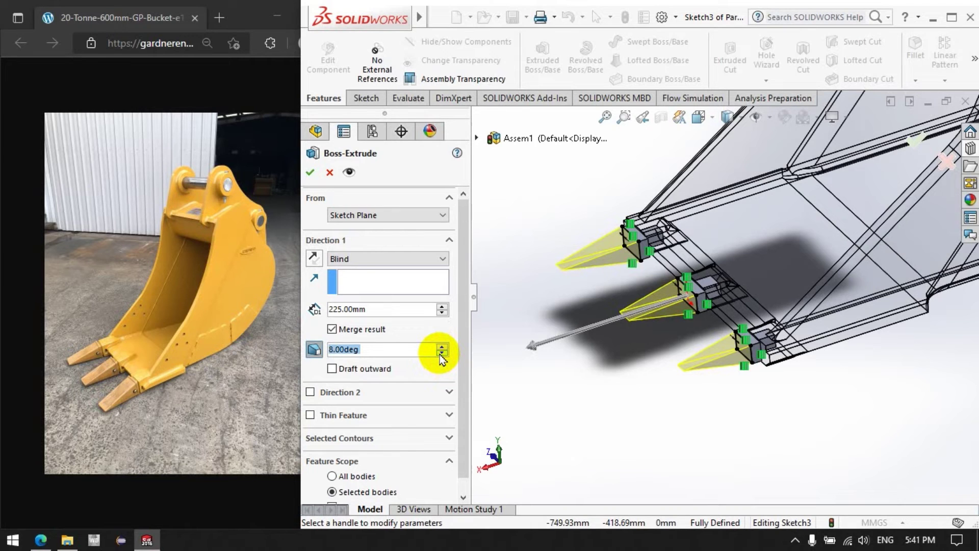
pyautogui.scroll(3, 655, 338)
pyautogui.scroll(-3, 658, 331)
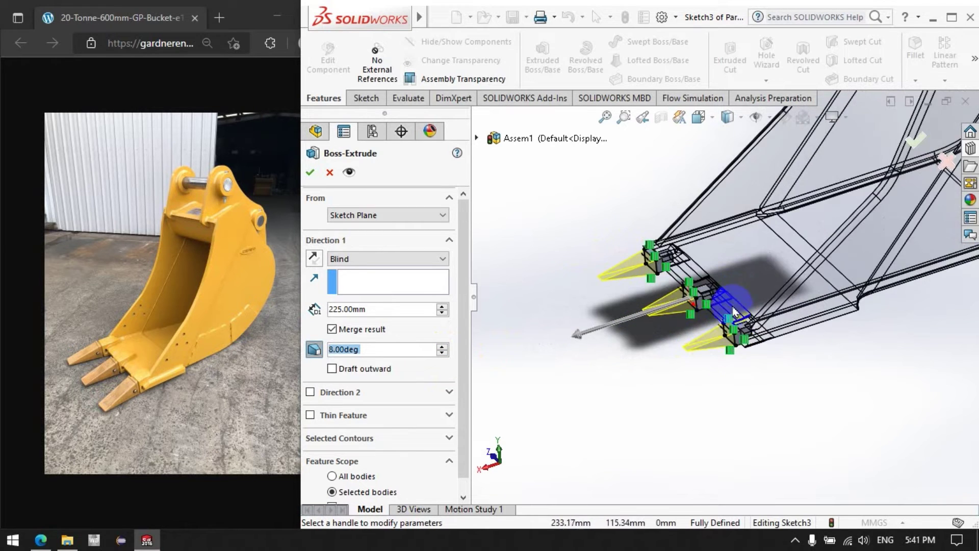
pyautogui.scroll(-2, 597, 343)
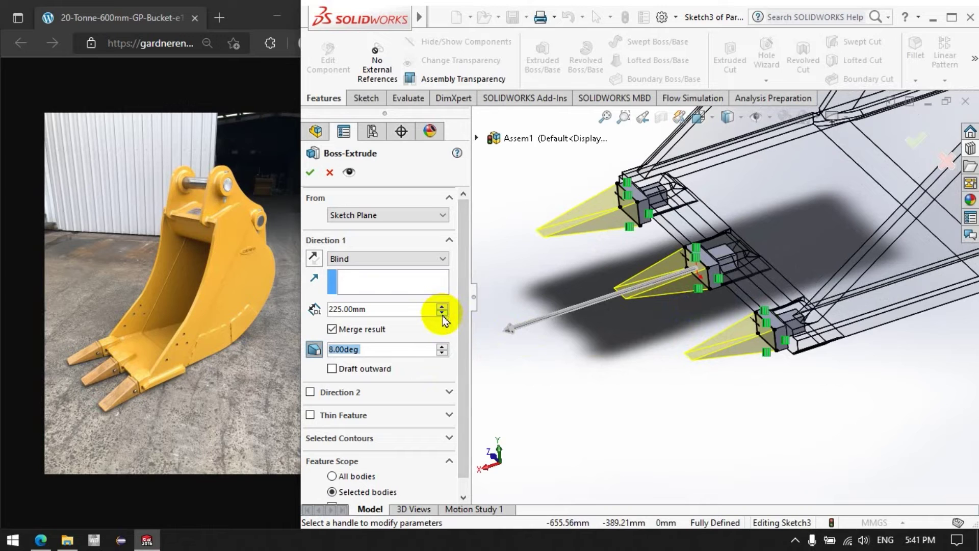
pyautogui.click(442, 353)
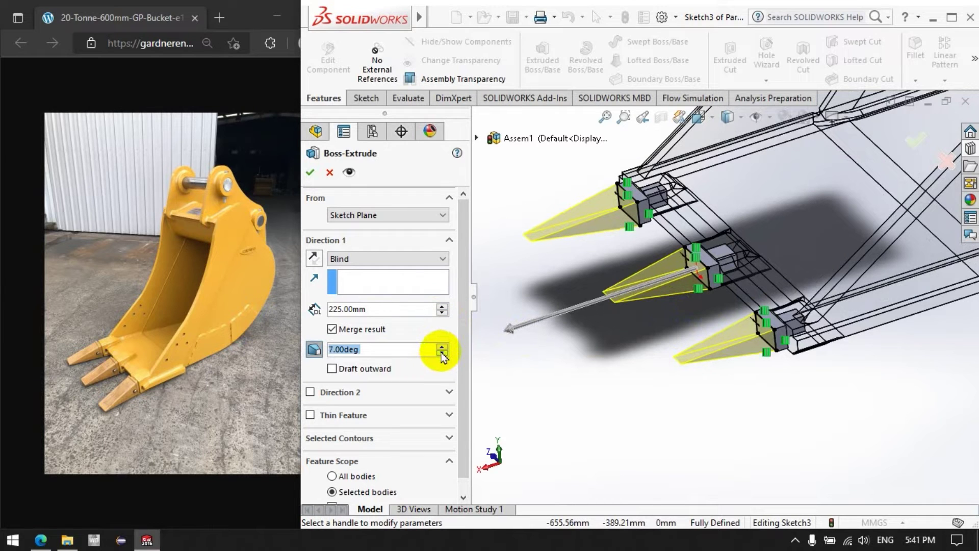
pyautogui.click(443, 347)
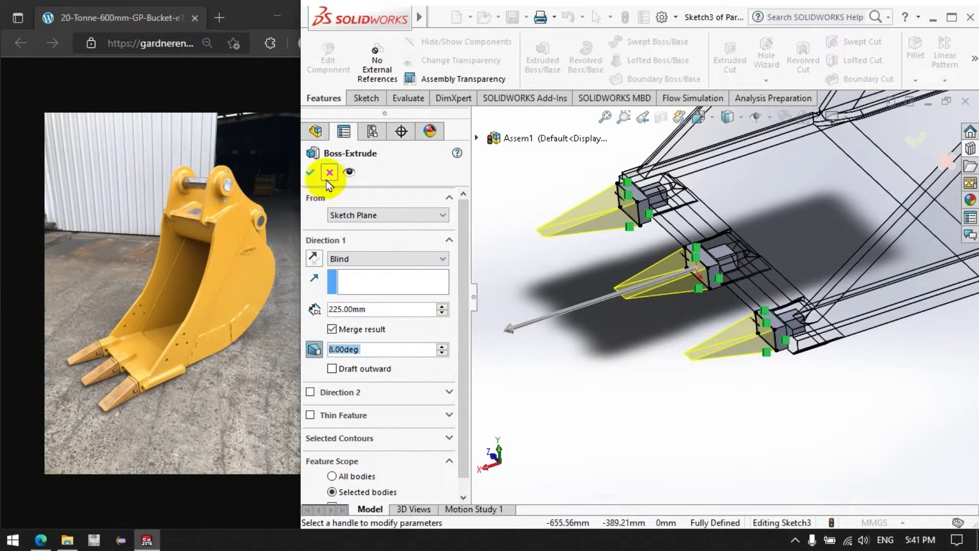
# Accept the tapered teeth extrusion and return from part editing to the assembly.
pyautogui.click(574, 363)
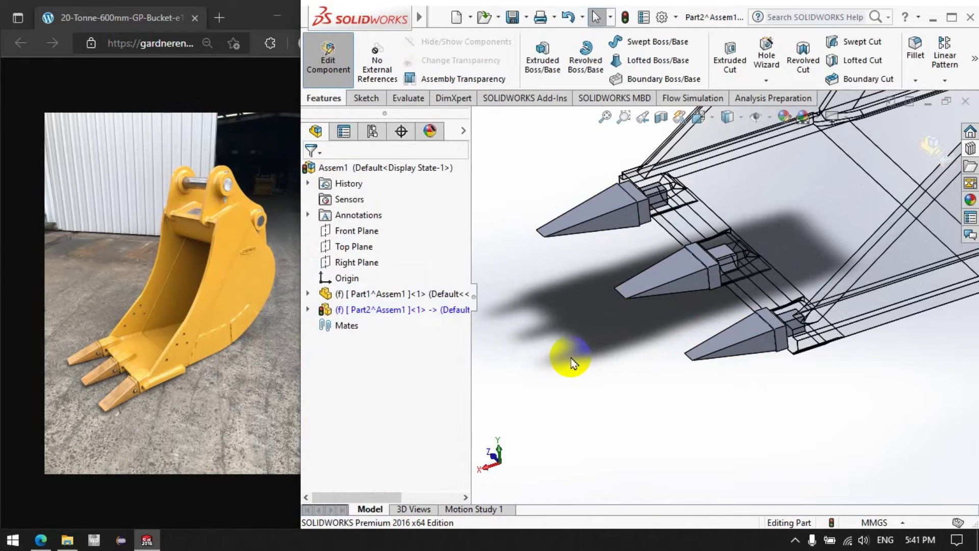
pyautogui.scroll(5, 587, 371)
pyautogui.moveTo(658, 354); pyautogui.dragTo(667, 369, button='middle')
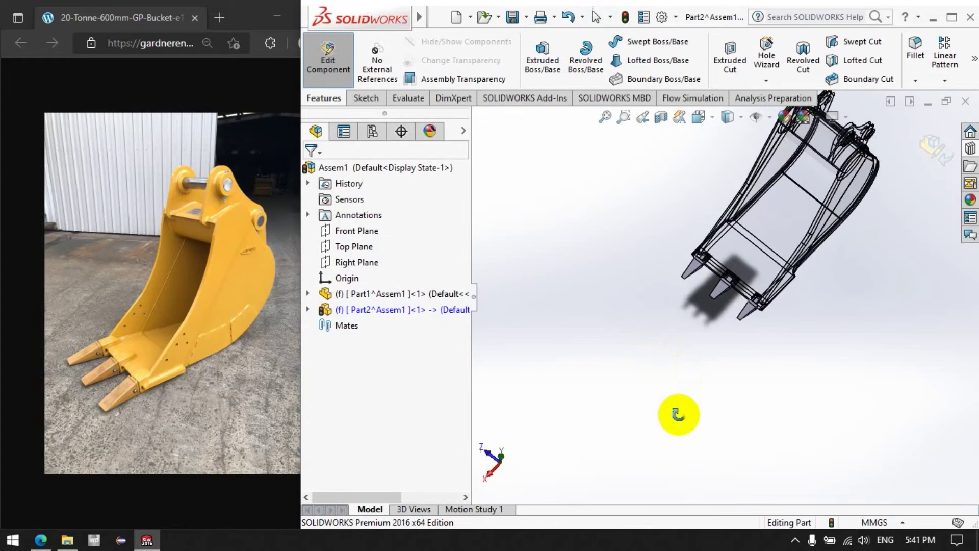
pyautogui.scroll(-2, 667, 369)
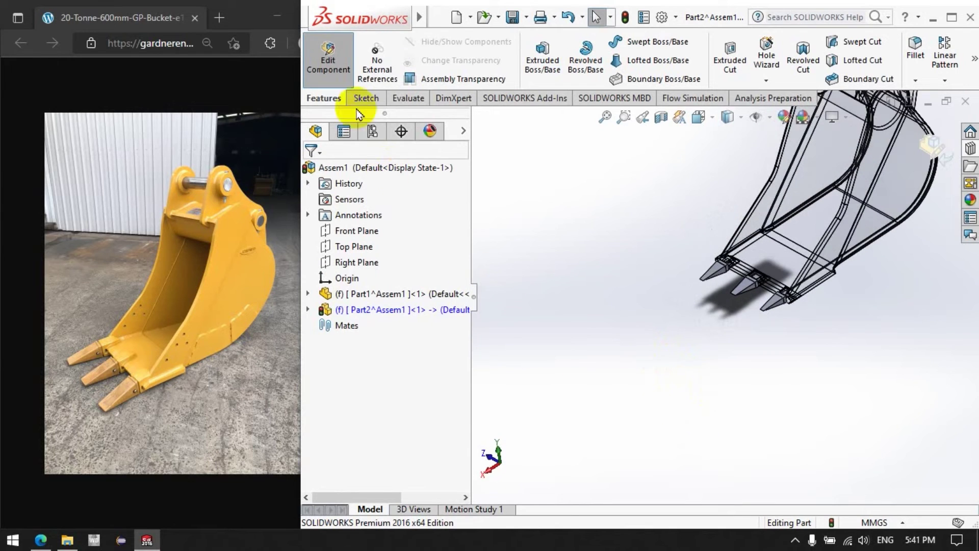
pyautogui.click(344, 81)
pyautogui.scroll(3, 637, 332)
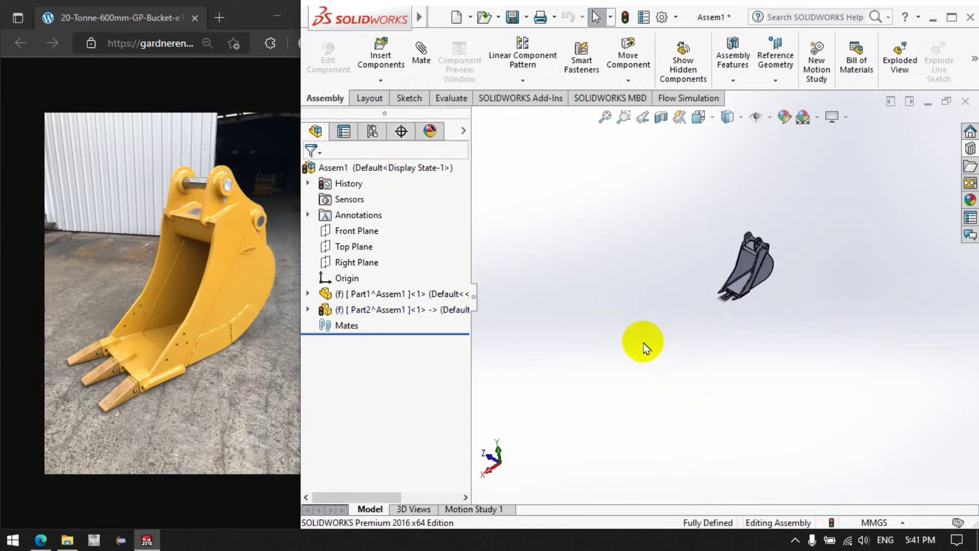
pyautogui.scroll(-3, 783, 246)
pyautogui.moveTo(782, 246); pyautogui.dragTo(541, 264, button='middle')
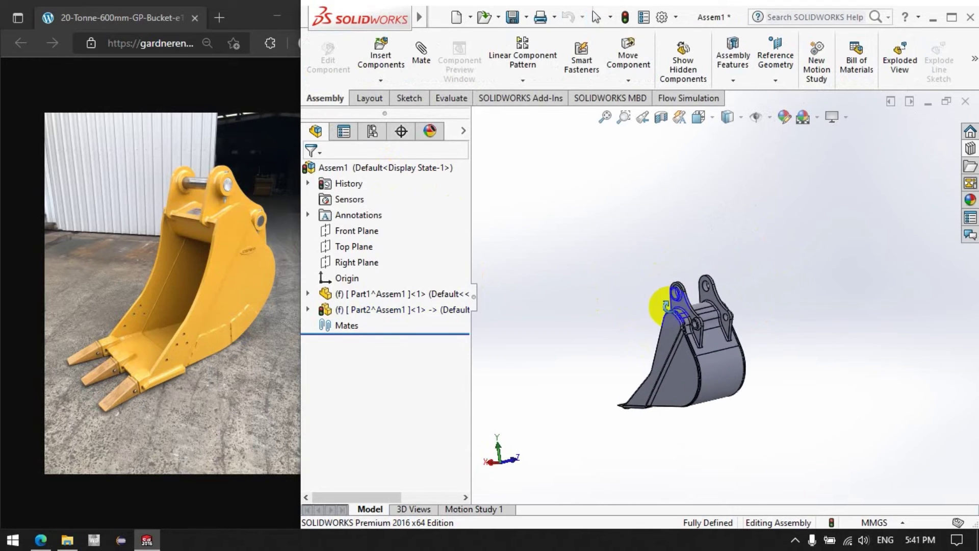
# Insert a new part, Part3, into the bucket assembly and select it.
pyautogui.click(371, 98)
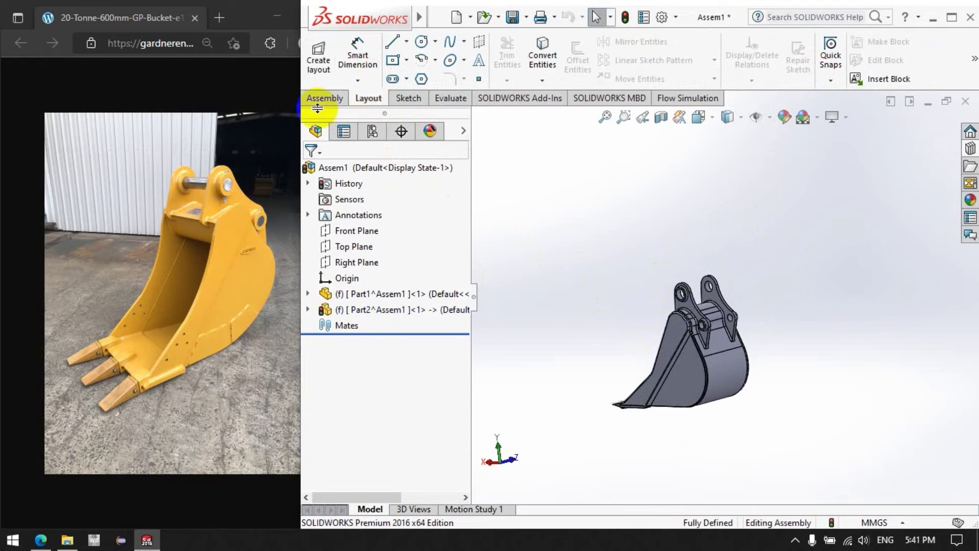
pyautogui.click(323, 99)
pyautogui.click(380, 79)
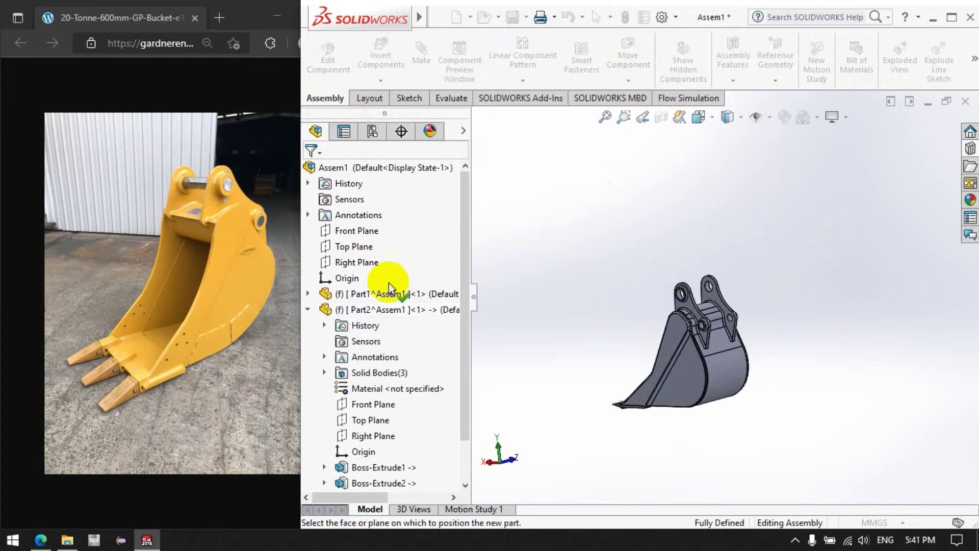
pyautogui.click(308, 310)
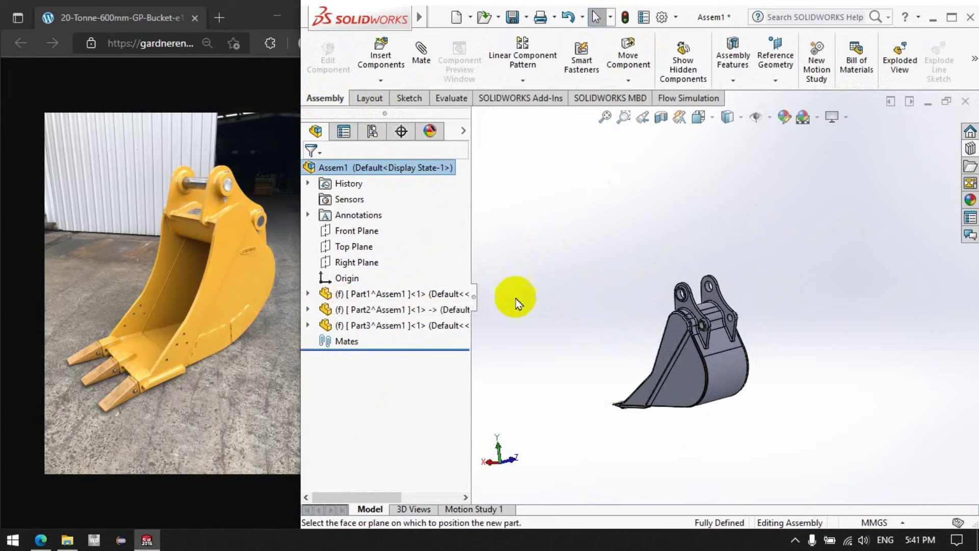
pyautogui.click(367, 325)
# Edit Part3 in place and start Sketch1 on its Front Plane.
pyautogui.click(328, 61)
pyautogui.click(365, 100)
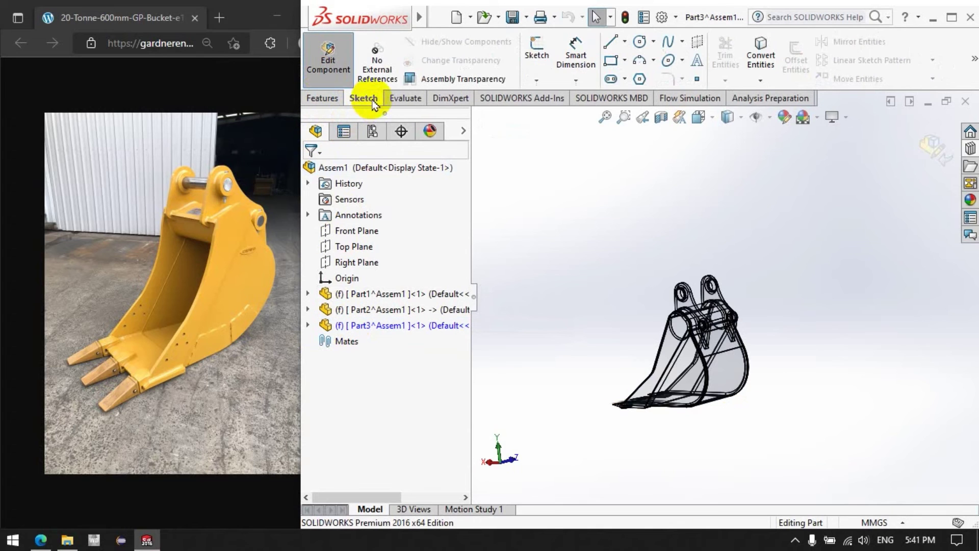
pyautogui.click(536, 51)
pyautogui.scroll(-5, 715, 289)
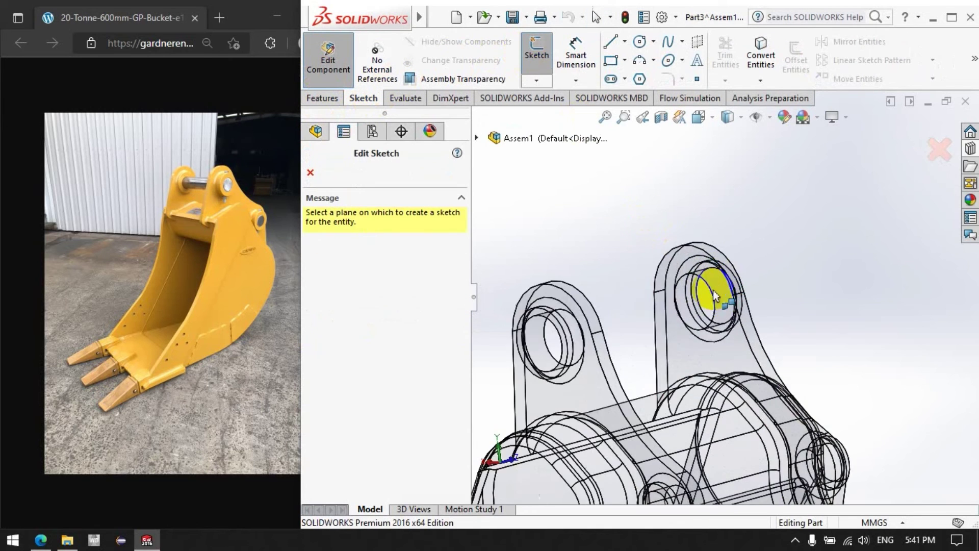
pyautogui.moveTo(722, 306)
pyautogui.mouseDown(button='middle')
pyautogui.moveTo(695, 357)
pyautogui.moveTo(727, 328)
pyautogui.mouseUp(button='middle')
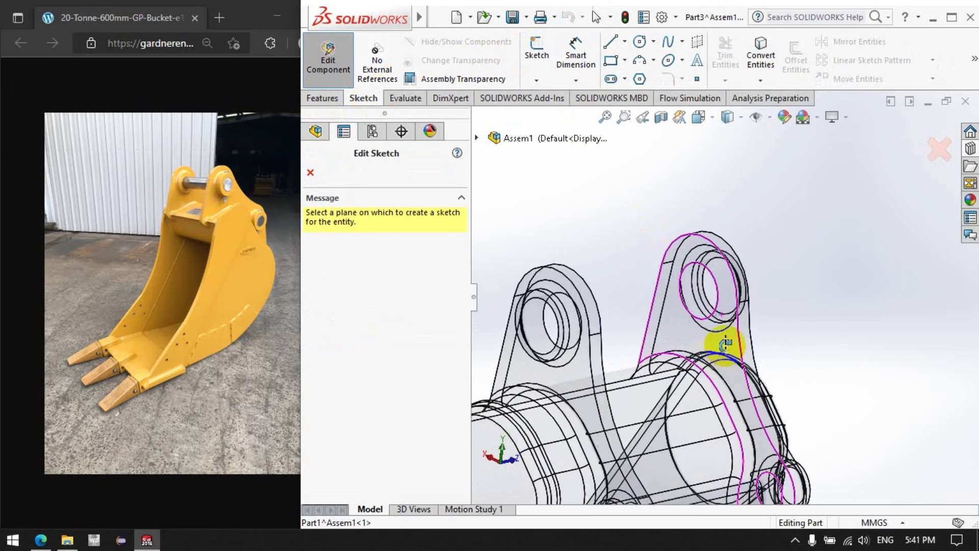
pyautogui.scroll(5, 649, 338)
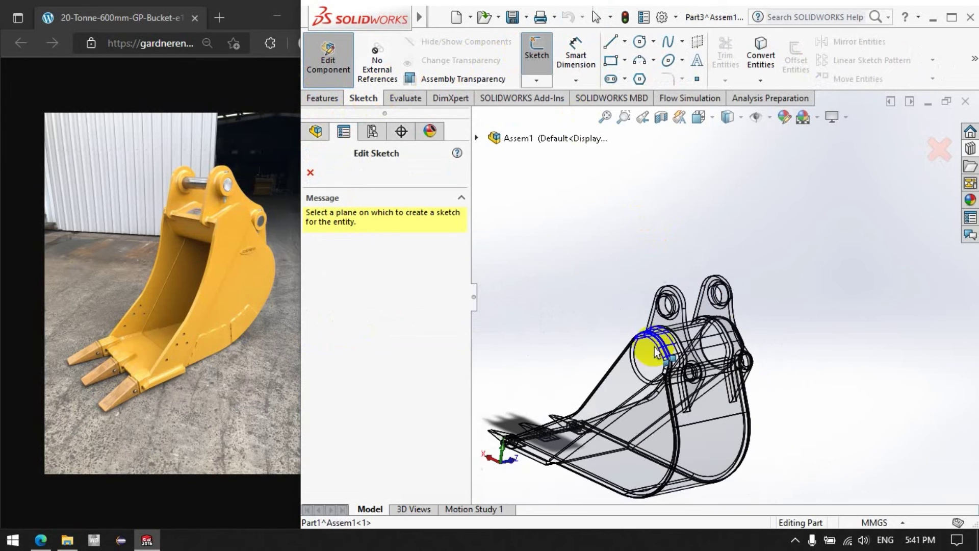
pyautogui.click(476, 139)
pyautogui.click(493, 296)
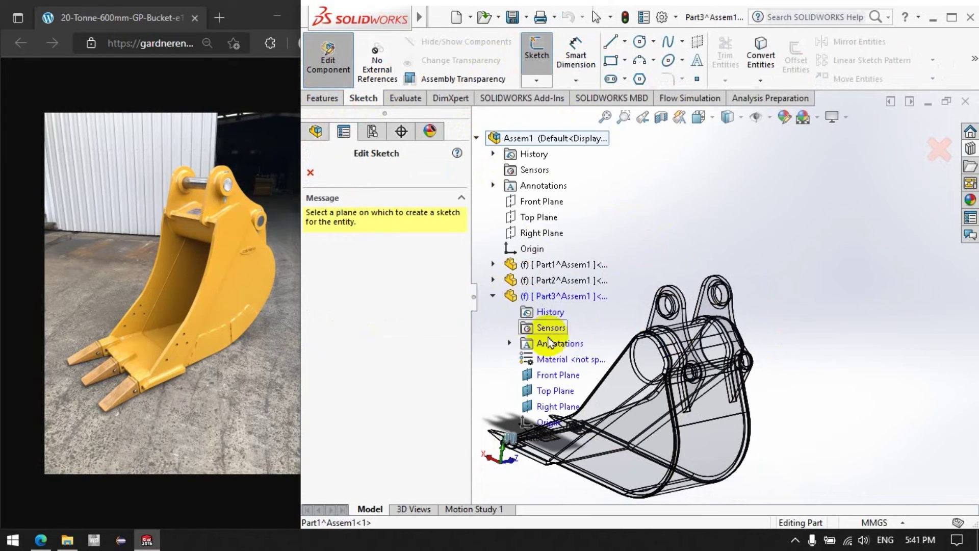
pyautogui.click(557, 377)
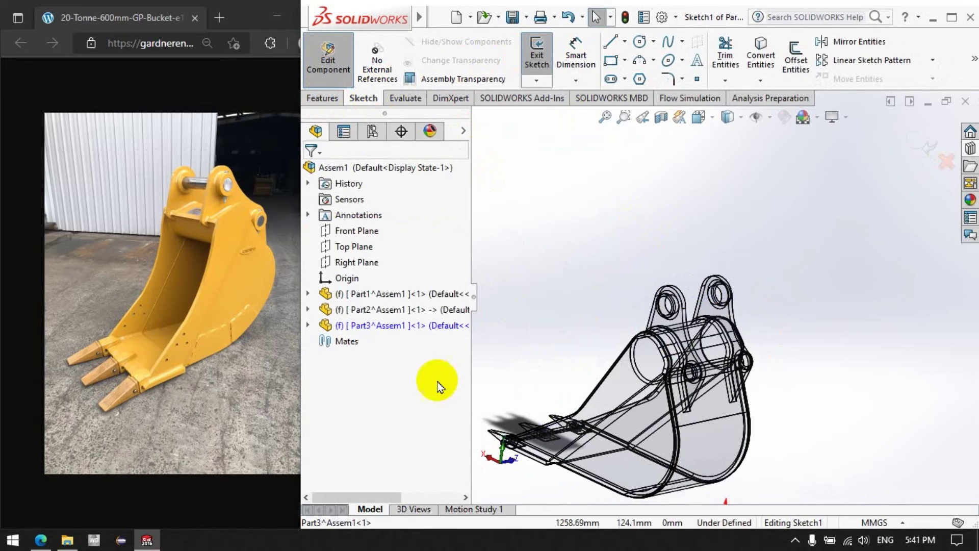
# Set Sketch1 to Normal To, facing the bucket's lugs head-on.
pyautogui.rightClick(372, 466)
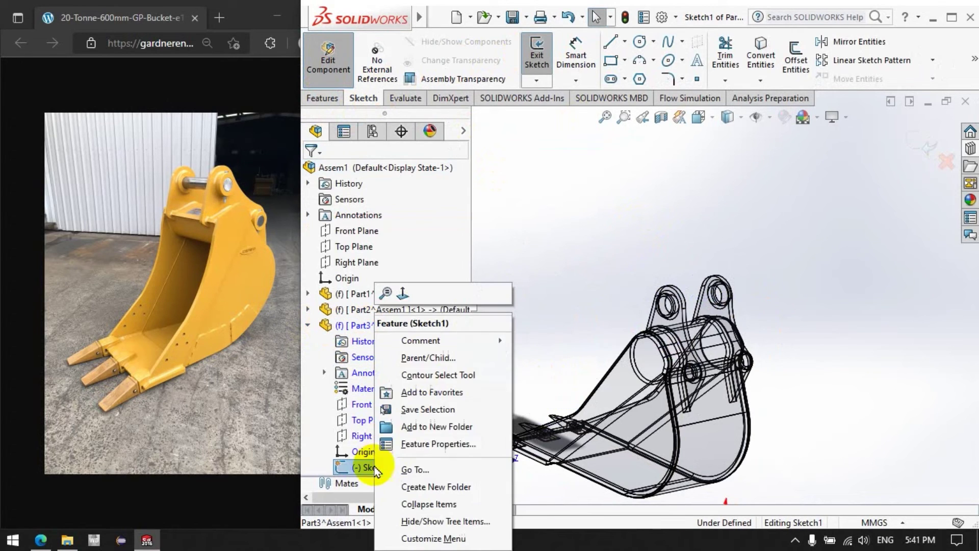
pyautogui.click(403, 293)
pyautogui.scroll(5, 568, 301)
pyautogui.scroll(-3, 717, 236)
pyautogui.scroll(-4, 739, 187)
# Convert the upper and lower lug hole edges into two circles in Sketch1.
pyautogui.click(760, 56)
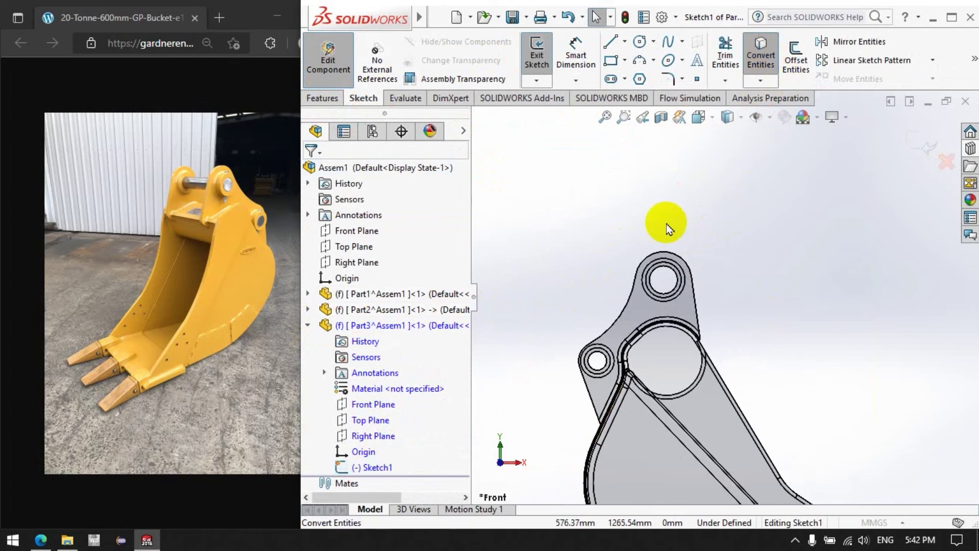
pyautogui.click(661, 299)
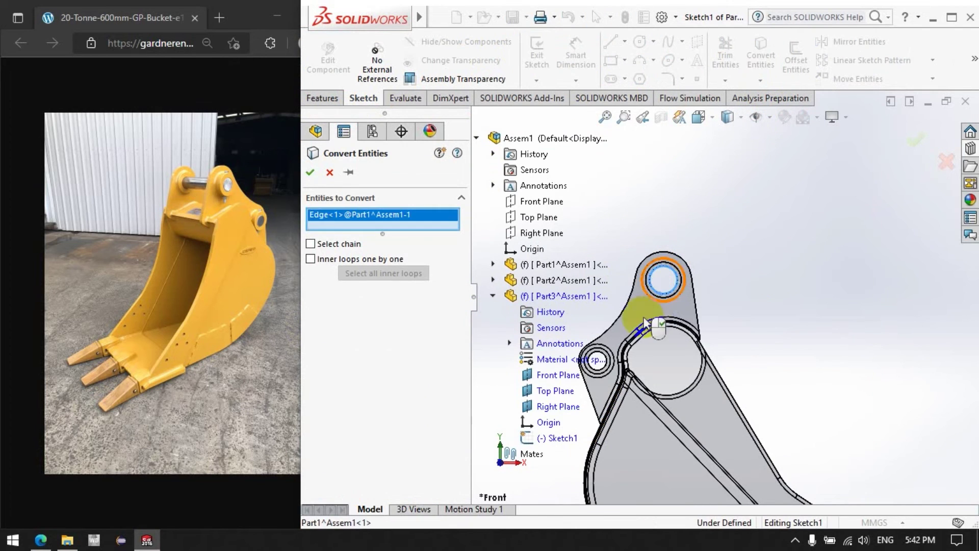
pyautogui.click(603, 376)
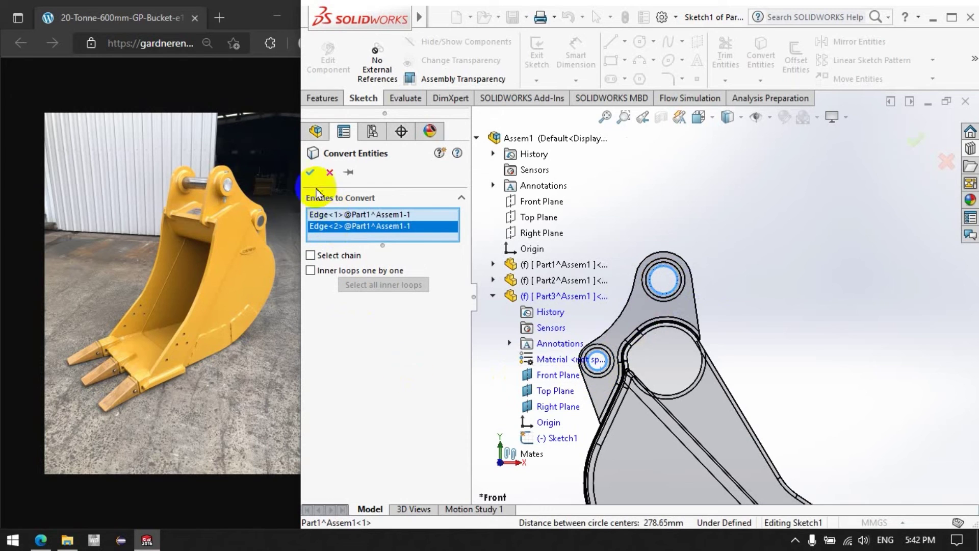
pyautogui.click(309, 172)
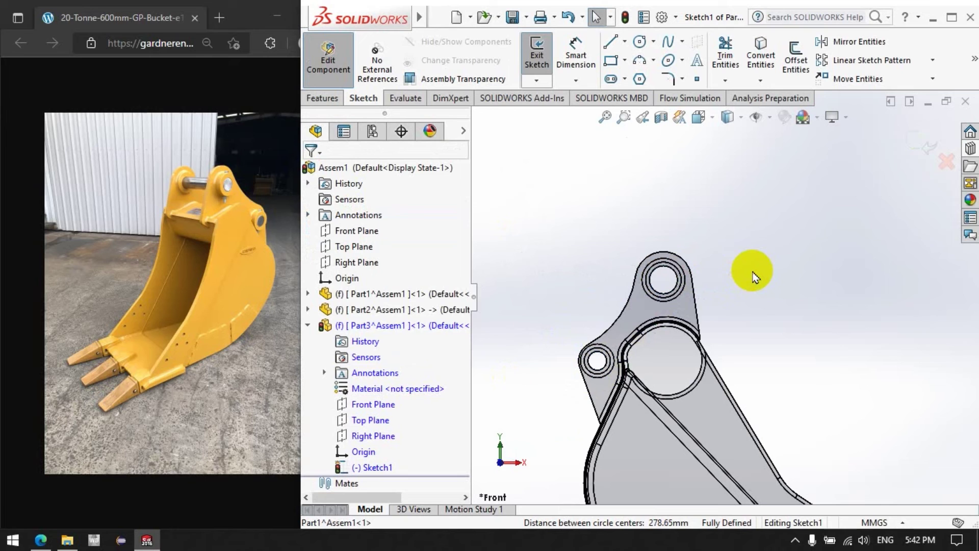
pyautogui.scroll(3, 754, 277)
pyautogui.scroll(2, 713, 294)
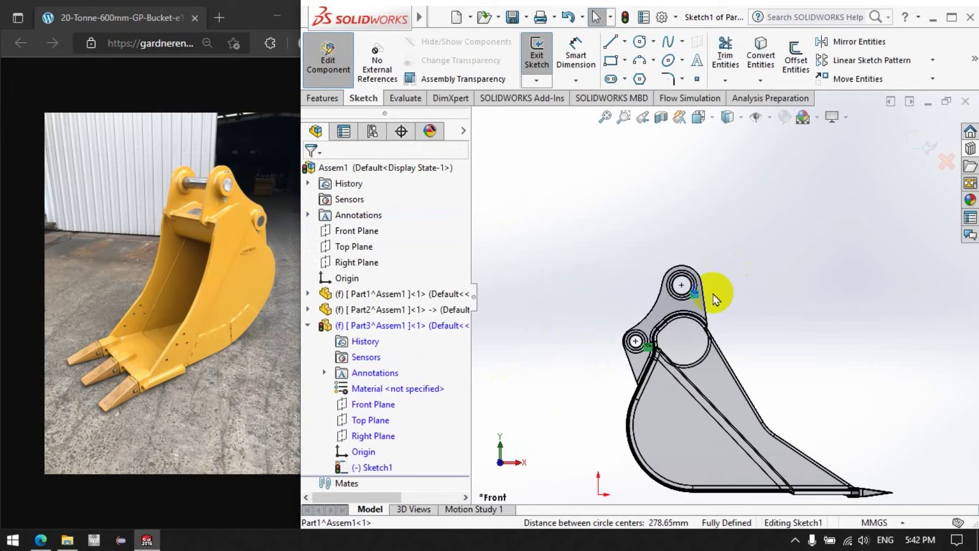
pyautogui.scroll(-5, 713, 294)
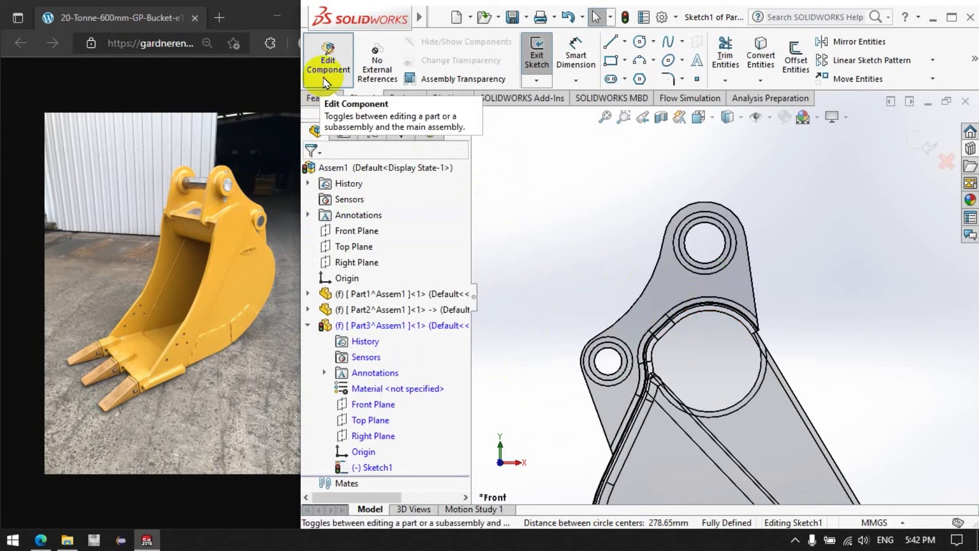
pyautogui.click(323, 99)
# Extrude the two lug circles into pins, first at 160 mm blind depth.
pyautogui.click(544, 73)
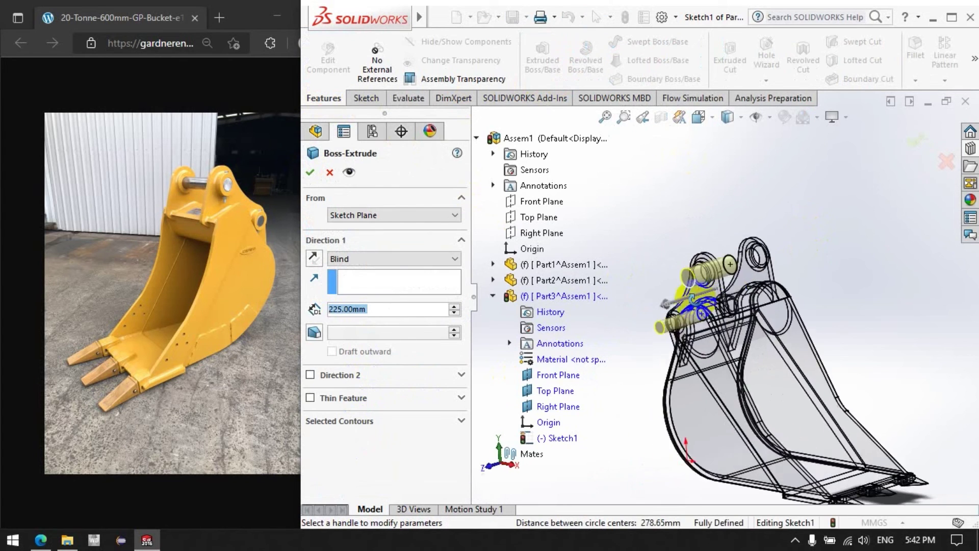
pyautogui.moveTo(651, 319); pyautogui.dragTo(661, 327, button='middle')
pyautogui.click(444, 309)
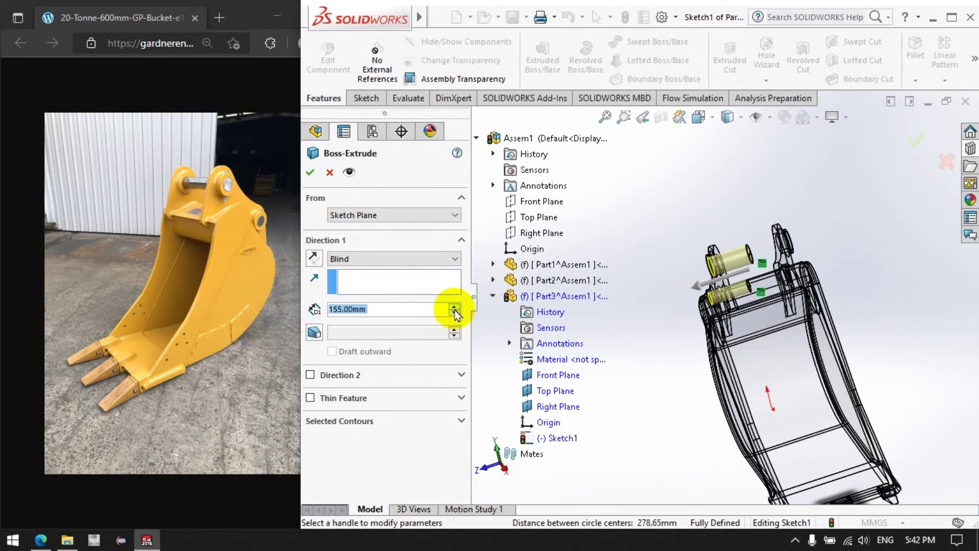
pyautogui.scroll(-5, 729, 260)
pyautogui.scroll(-5, 698, 286)
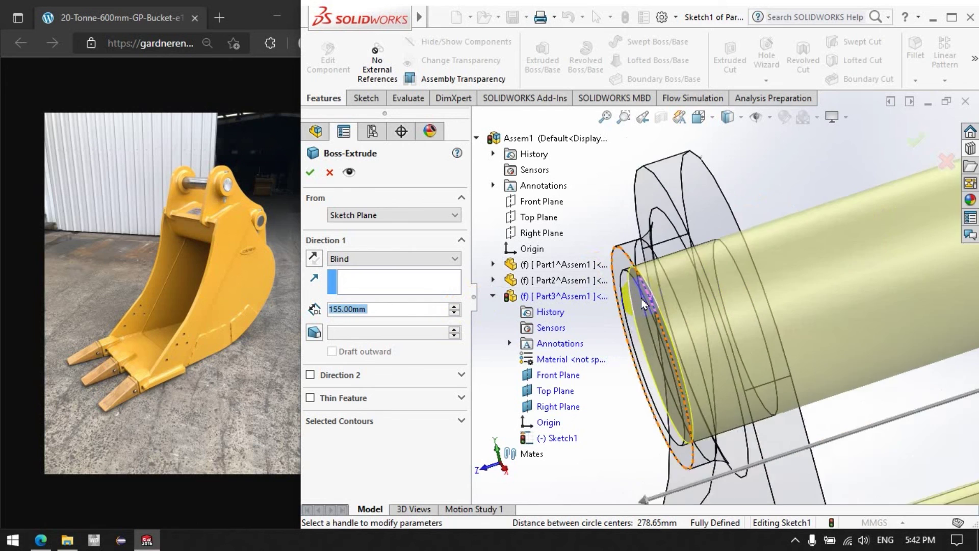
pyautogui.click(455, 307)
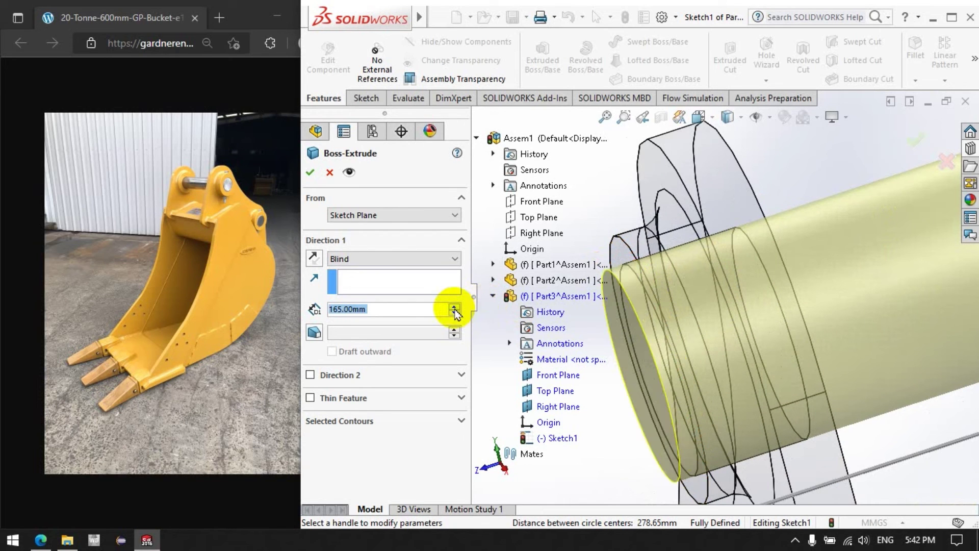
pyautogui.scroll(3, 668, 304)
pyautogui.scroll(2, 668, 304)
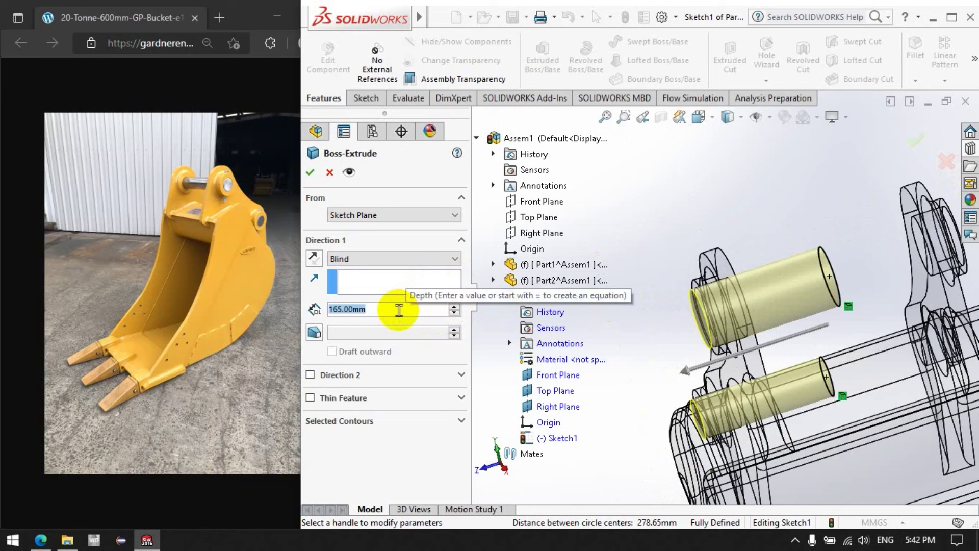
pyautogui.write('160')
pyautogui.press('Return')
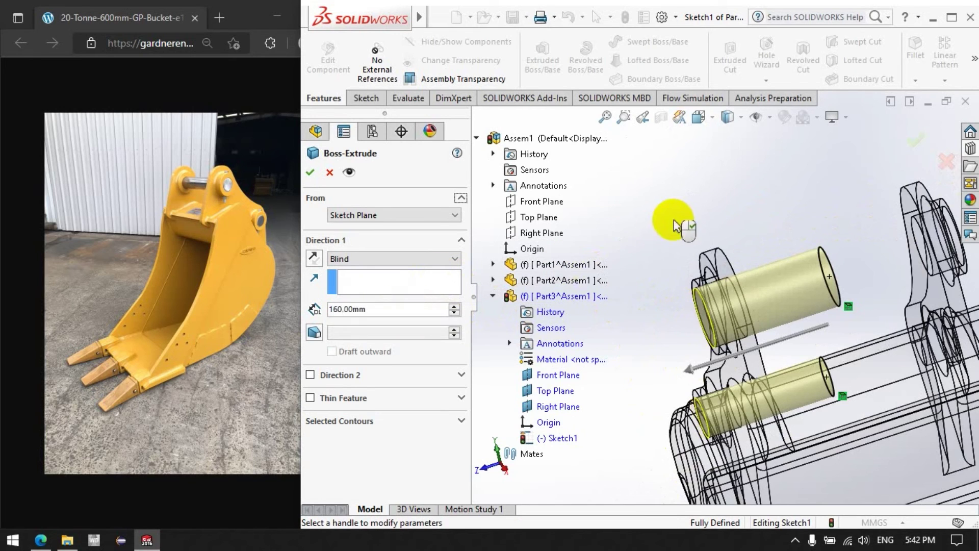
# Change the pin extrusion to Mid Plane with 320 mm total length.
pyautogui.click(349, 258)
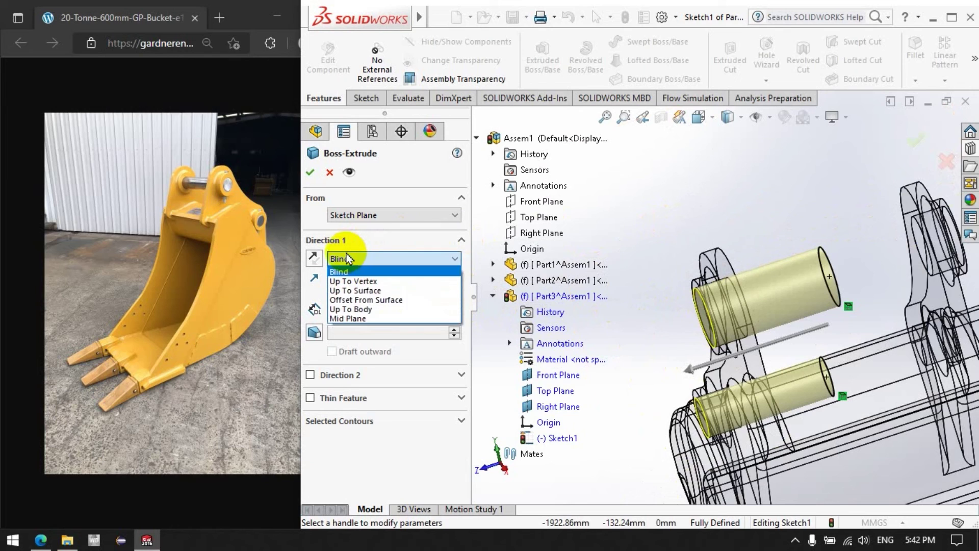
pyautogui.click(366, 316)
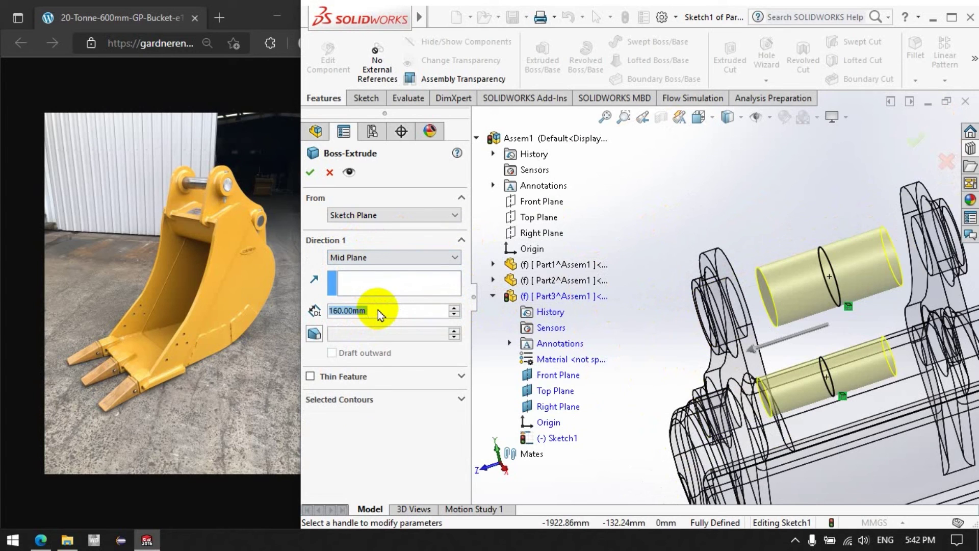
pyautogui.write('0')
pyautogui.press('Return')
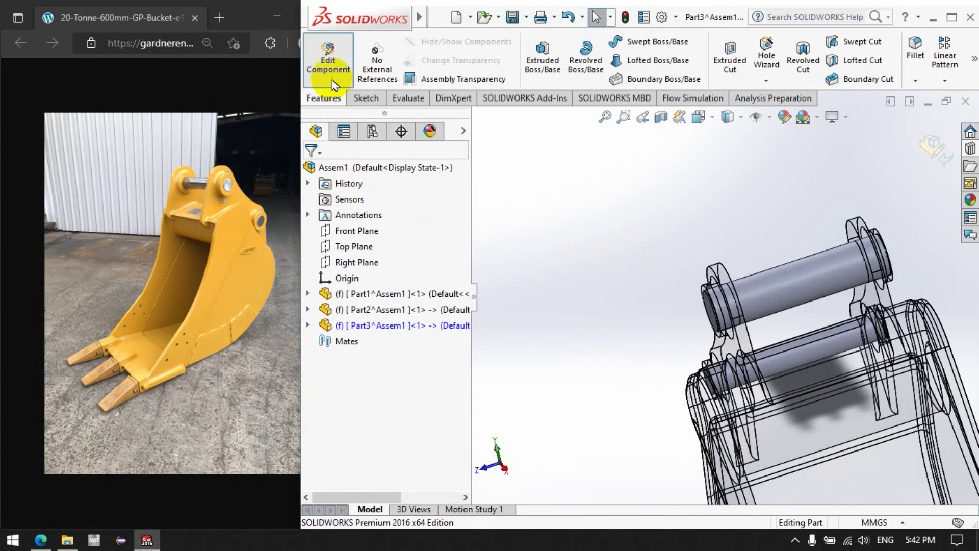
# Exit Part3 editing and orbit the assembly to inspect both seated pins.
pyautogui.click(328, 57)
pyautogui.scroll(3, 525, 205)
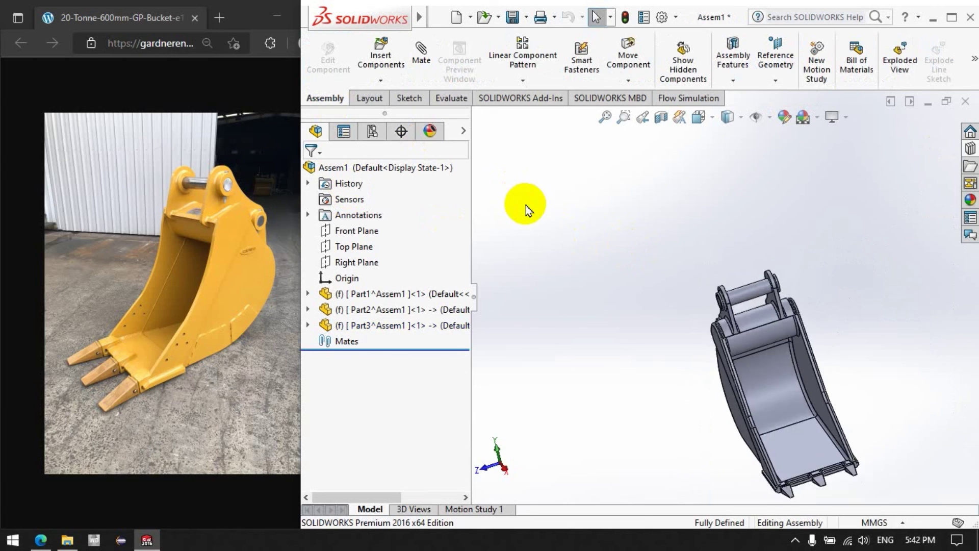
pyautogui.scroll(-3, 803, 311)
pyautogui.moveTo(733, 305); pyautogui.dragTo(689, 312, button='middle')
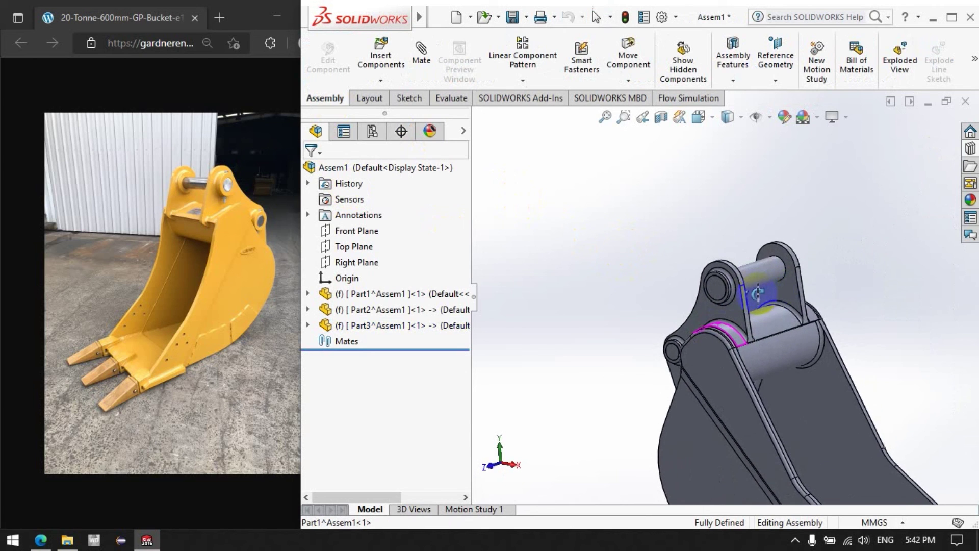
pyautogui.scroll(5, 689, 312)
pyautogui.scroll(-1, 806, 313)
pyautogui.scroll(-2, 806, 313)
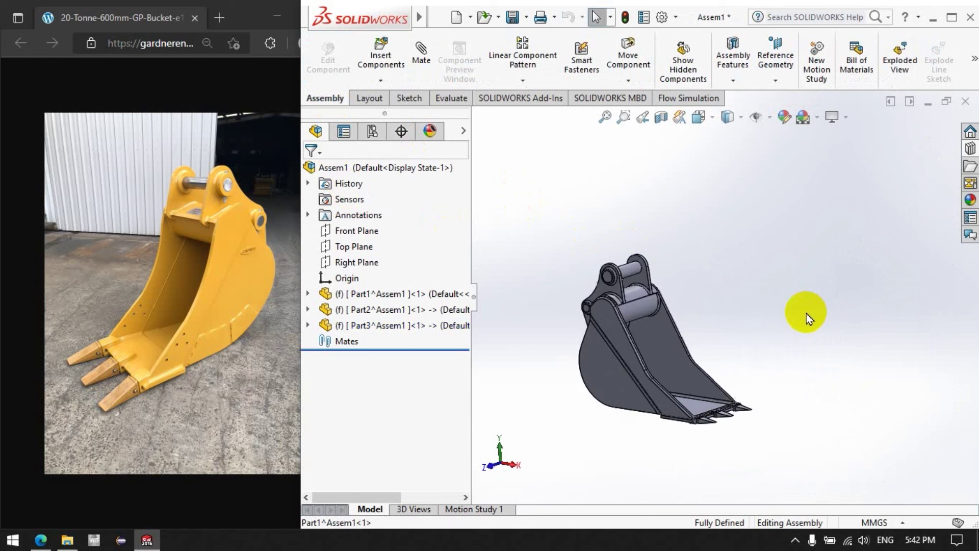
pyautogui.moveTo(609, 408)
pyautogui.mouseDown(button='middle')
pyautogui.moveTo(637, 398)
pyautogui.moveTo(655, 414)
pyautogui.mouseUp(button='middle')
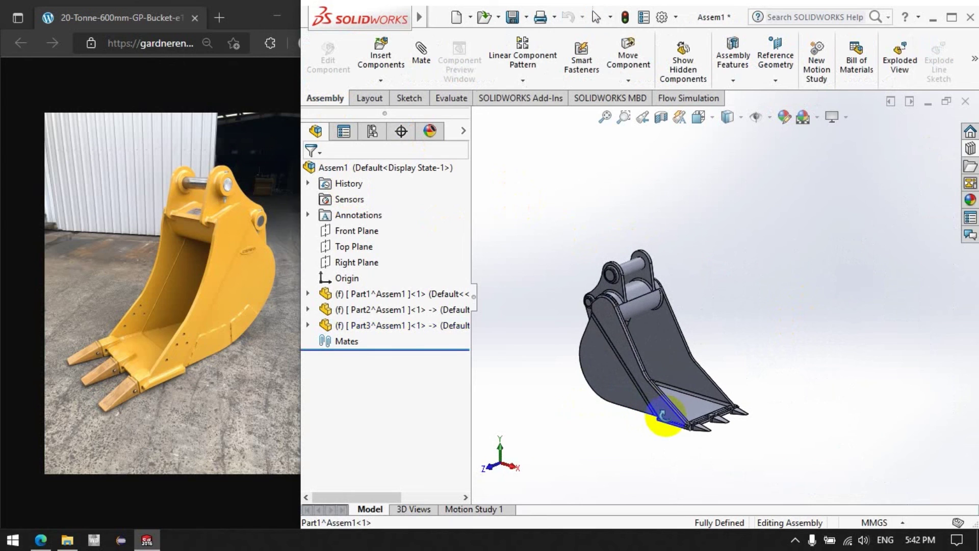